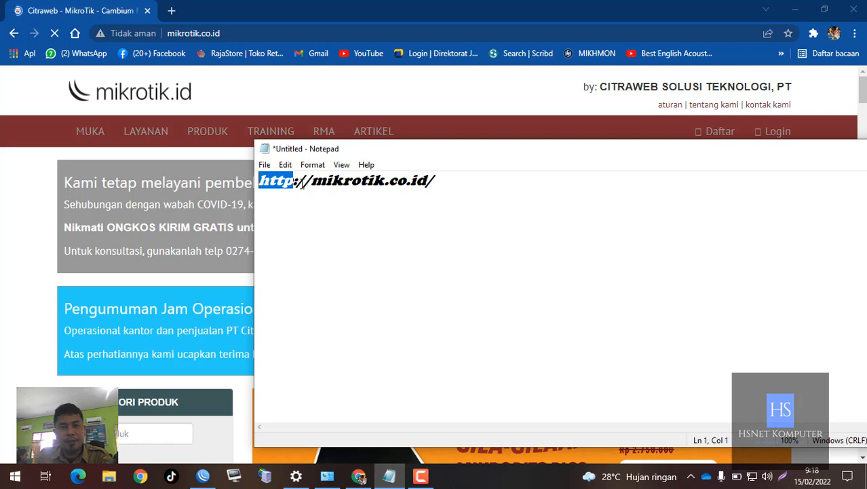
# - Open facebook.com in a new browser tab
pyautogui.click(178, 23)
pyautogui.click(178, 19)
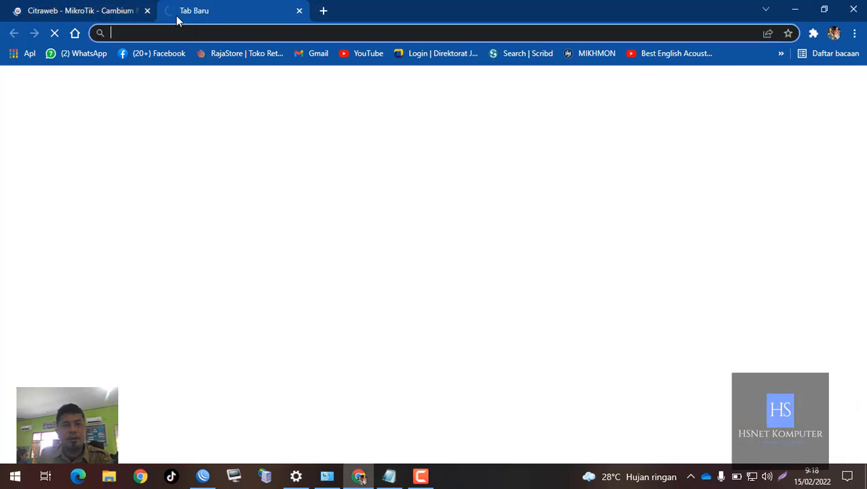
pyautogui.write('facebook')
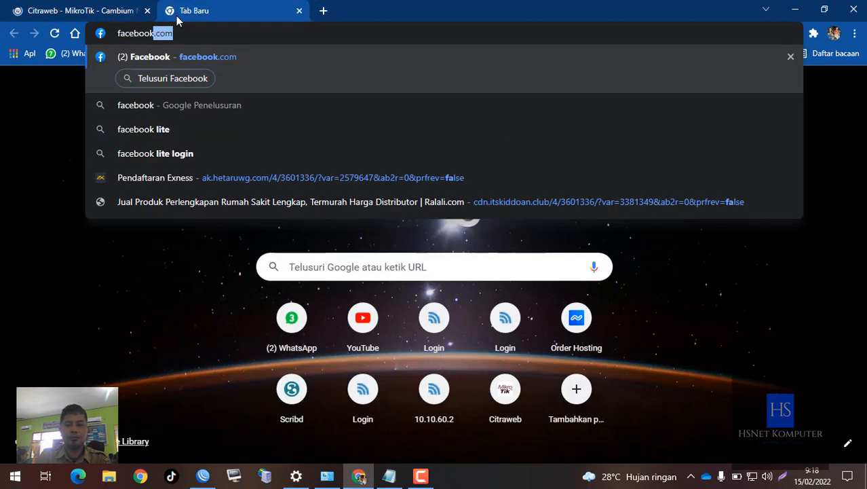
pyautogui.press('Return')
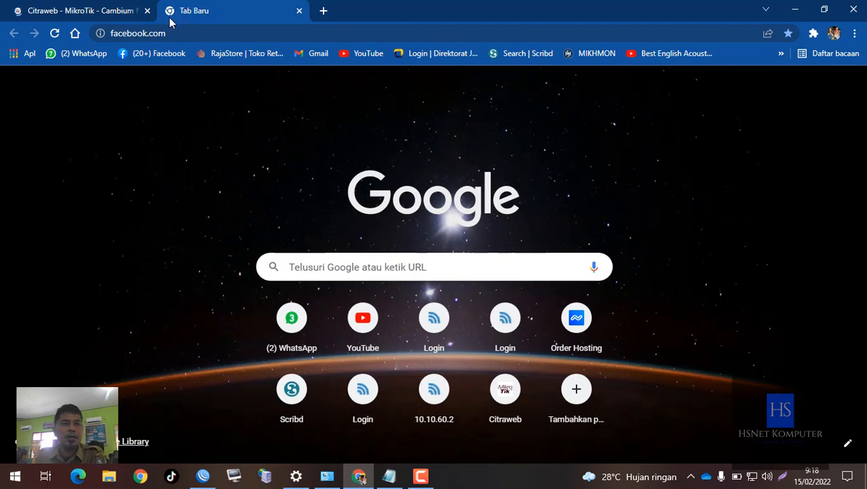
# - Copy the Facebook page's full address into the Notepad note, leaving a blank line below the mikrotik.co.id address
pyautogui.click(182, 33)
pyautogui.hotkey('ctrl', 'c')
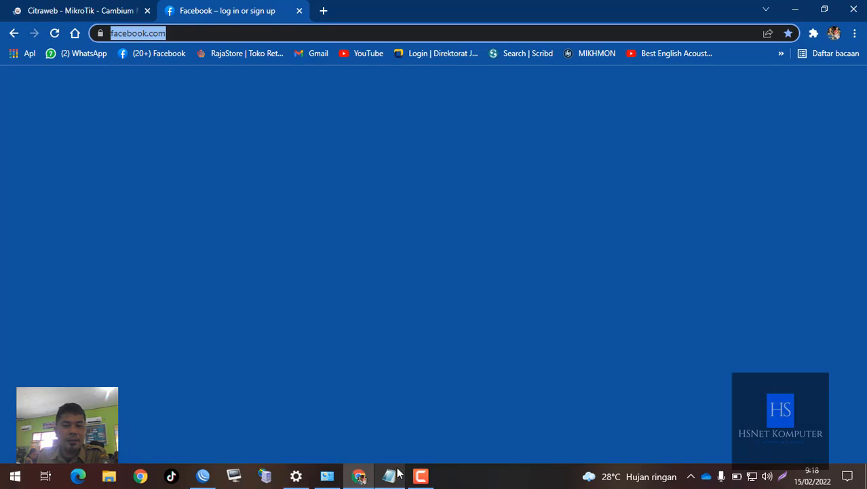
pyautogui.click(390, 476)
pyautogui.click(486, 190)
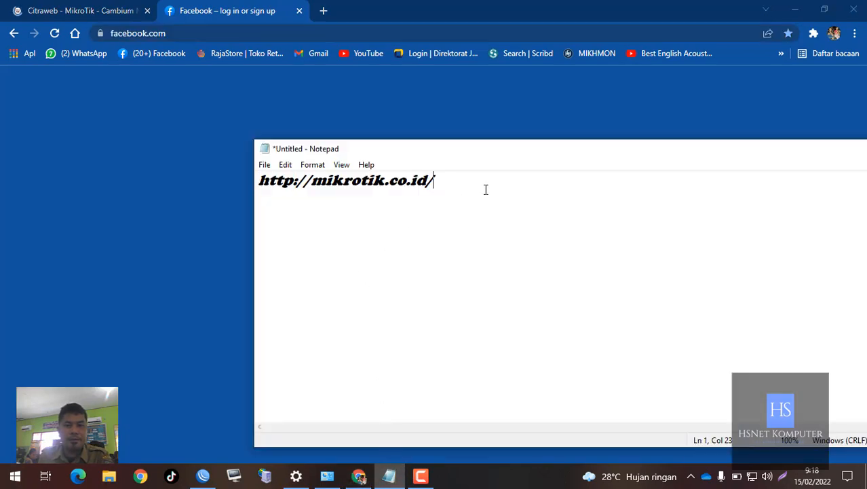
pyautogui.press('Return')
pyautogui.press('Return')
pyautogui.hotkey('ctrl', 'v')
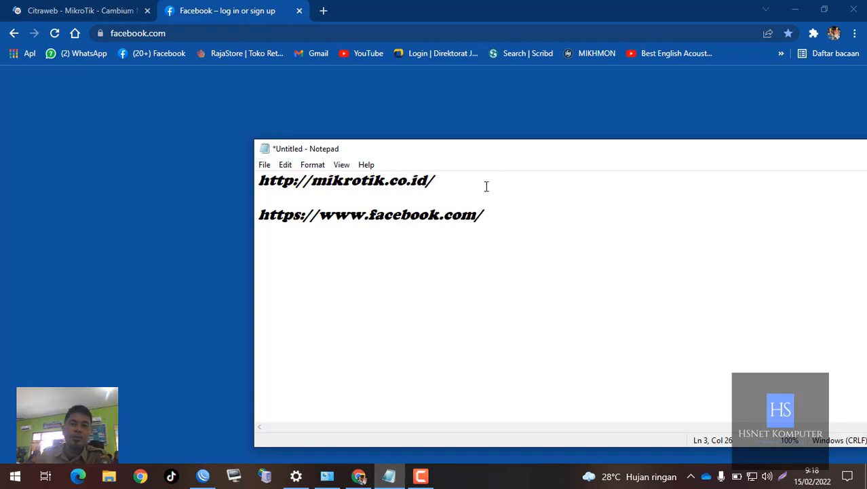
pyautogui.click(492, 178)
pyautogui.press('Tab')
pyautogui.press('Tab')
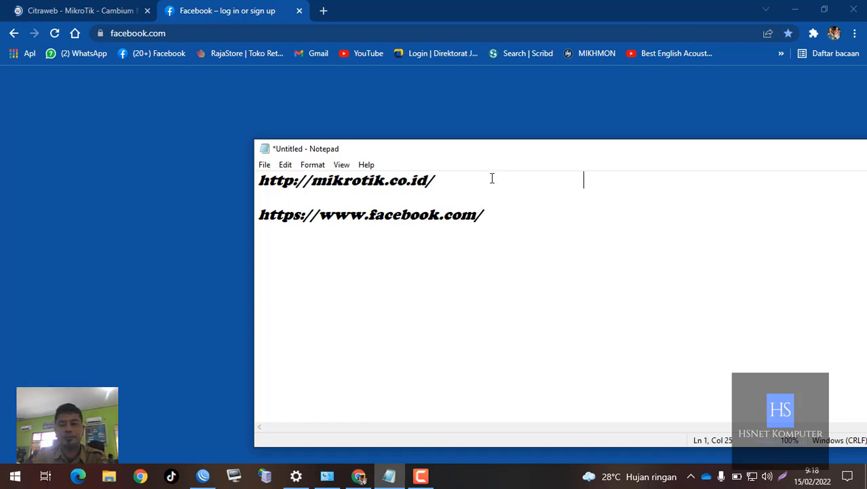
pyautogui.write('port 80')
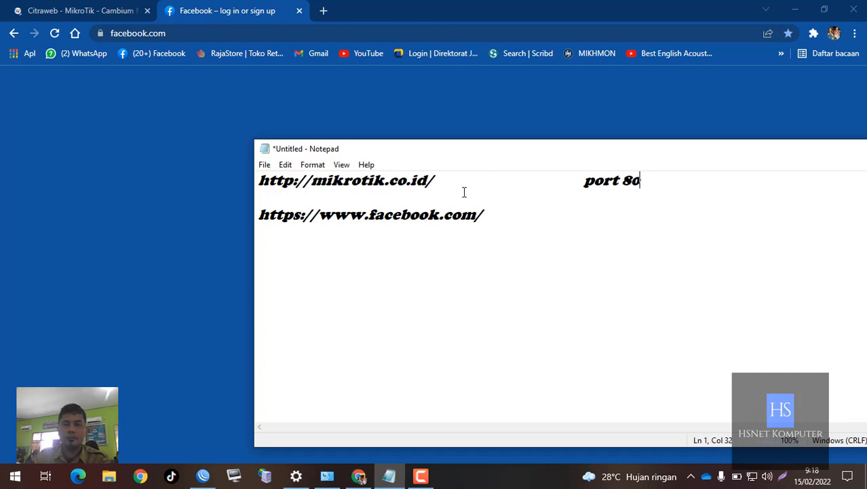
pyautogui.click(507, 213)
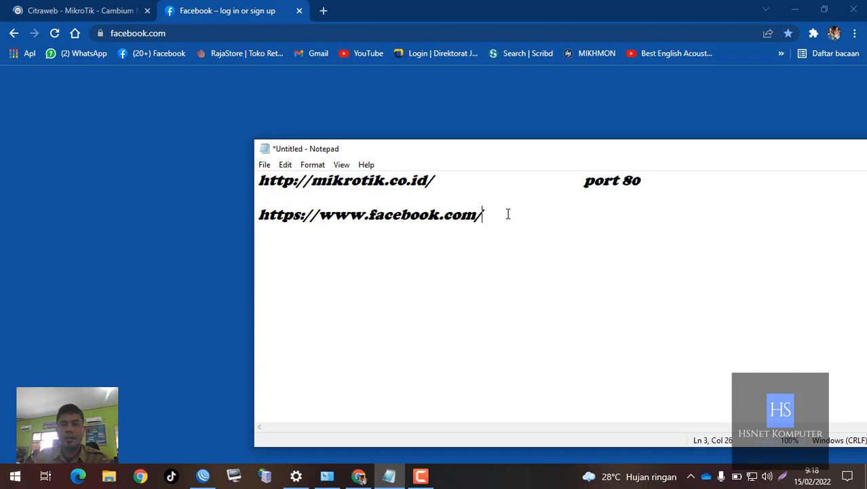
pyautogui.press('Tab')
pyautogui.press('Tab')
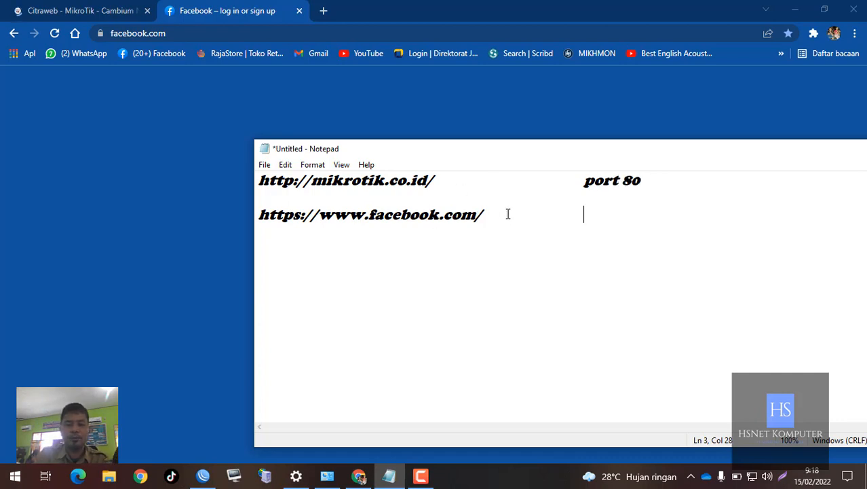
pyautogui.write('port 443')
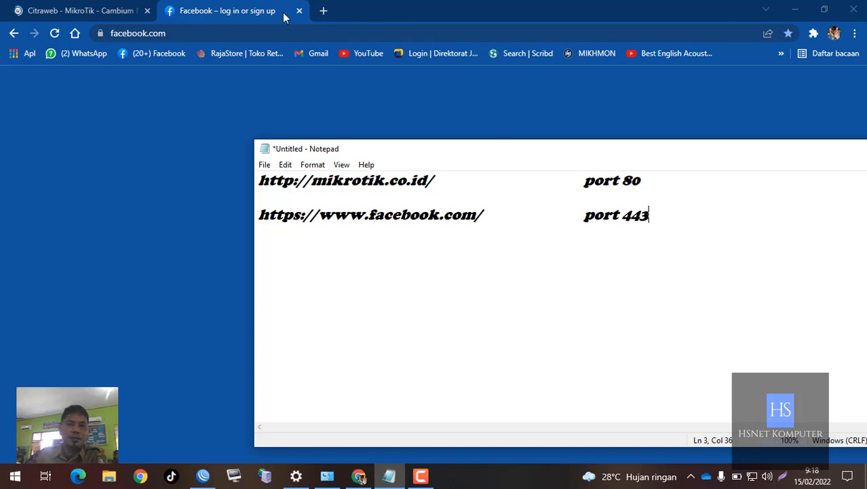
# - Load google.com in the browser in place of Facebook and enter the query "port http dan https" in its search box
pyautogui.click(283, 33)
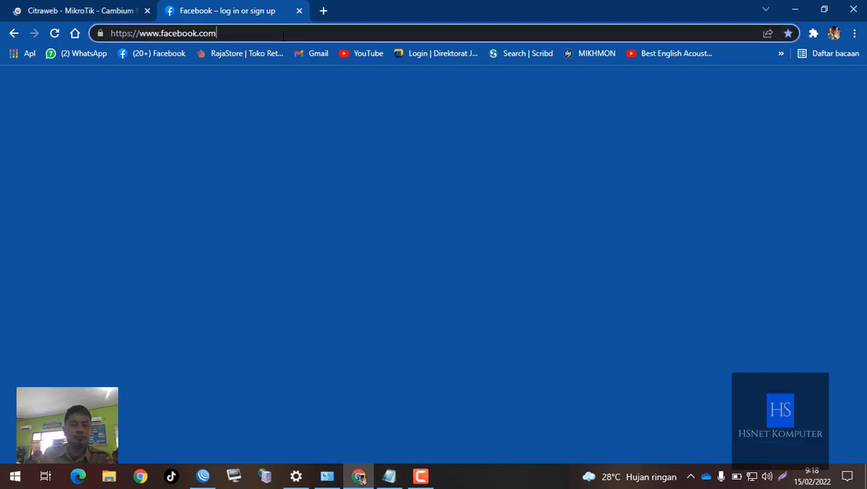
pyautogui.click(283, 33)
pyautogui.write('go')
pyautogui.press('Return')
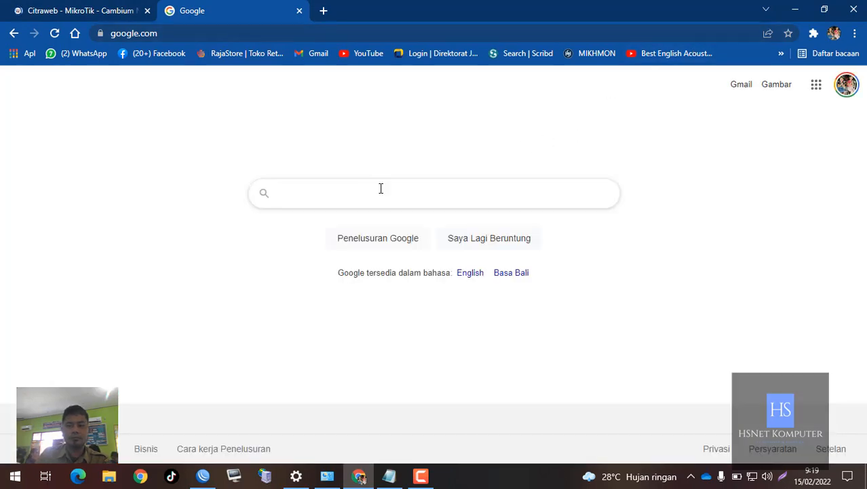
pyautogui.write('po')
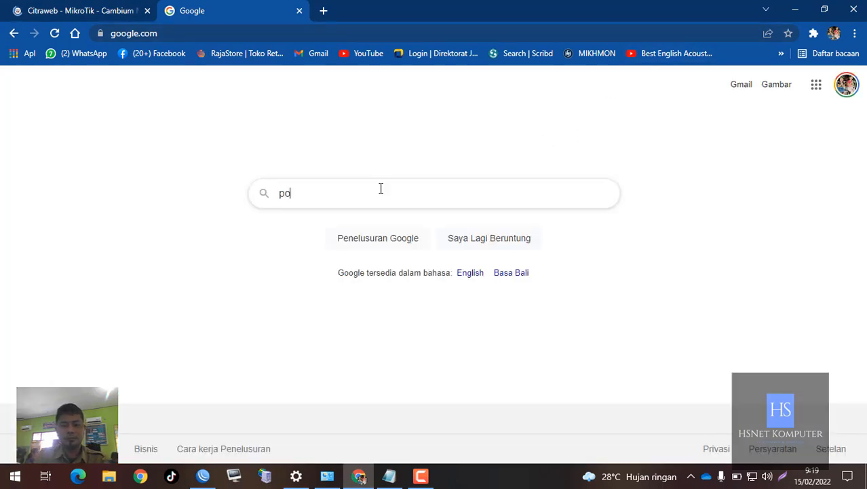
pyautogui.write('rt http')
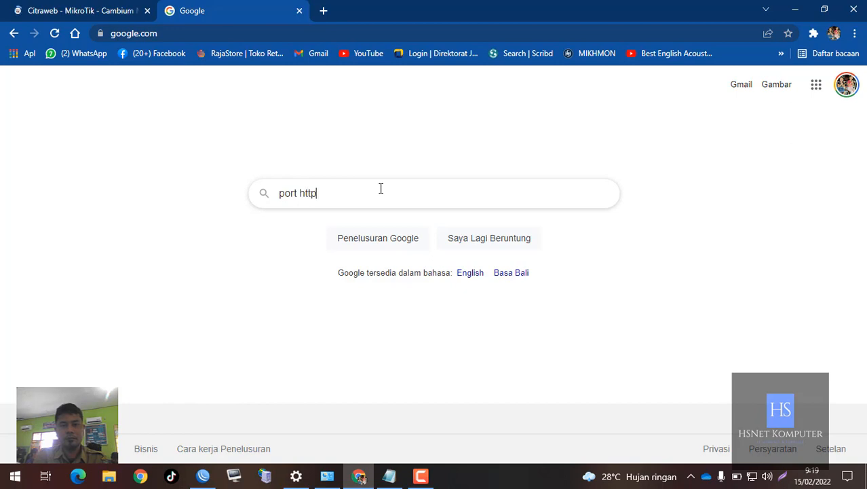
pyautogui.write(' dan ')
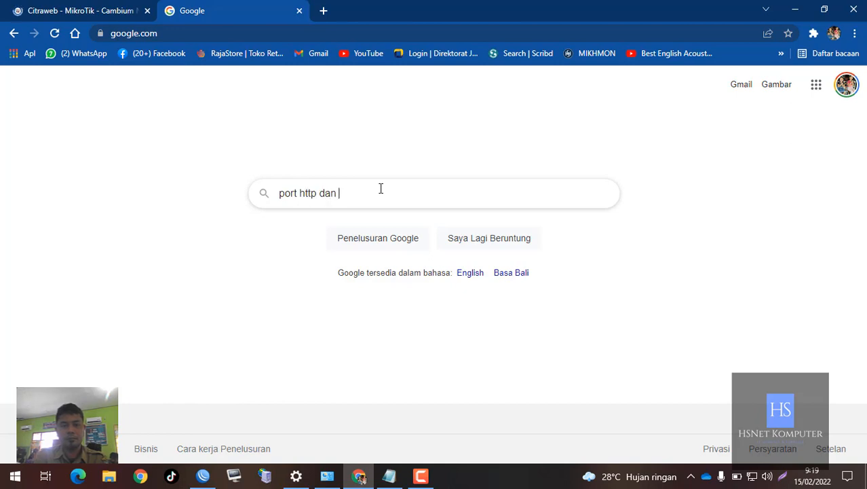
pyautogui.write('https')
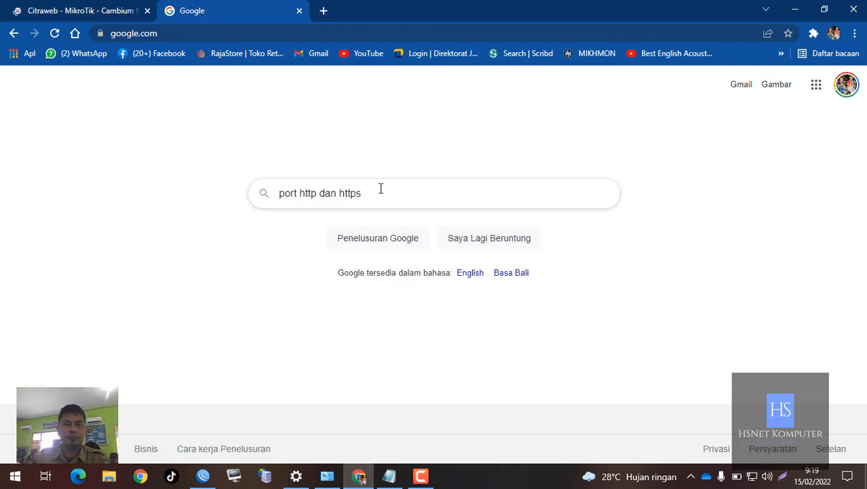
# - Compare the mikrotik.co.id page with the HTTP port 80 and HTTPS port 443 lines in the Notepad note
pyautogui.click(114, 11)
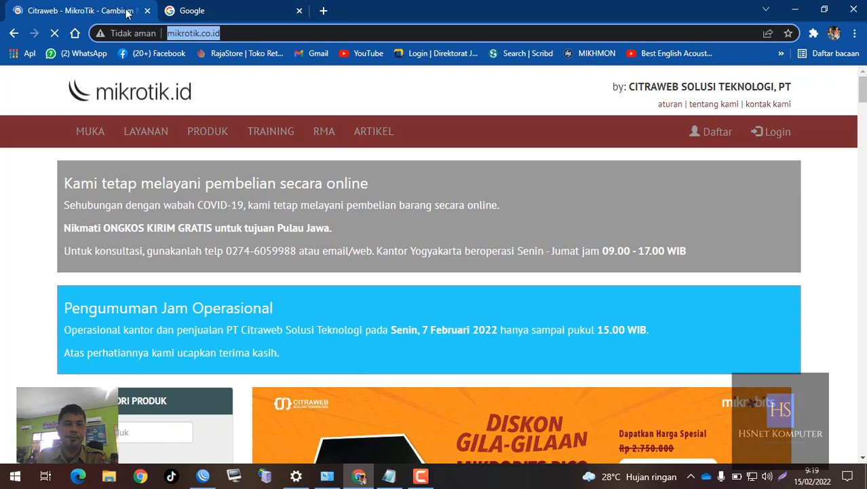
pyautogui.click(193, 11)
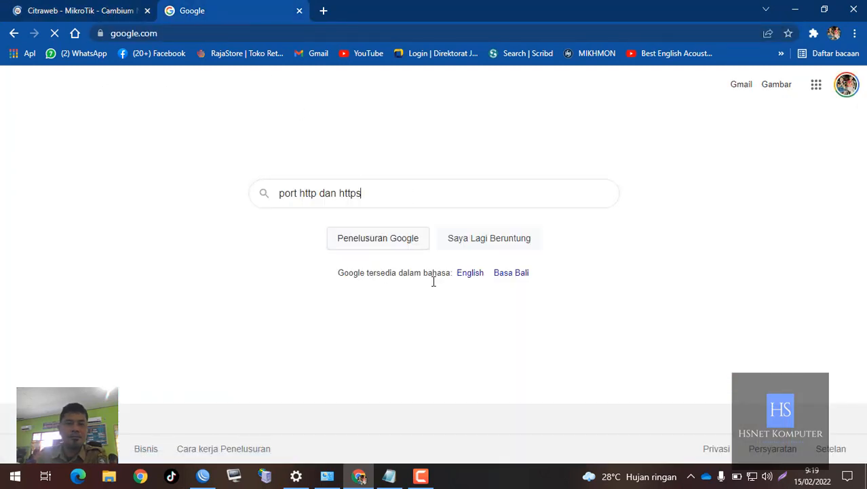
pyautogui.click(389, 475)
pyautogui.moveTo(473, 152); pyautogui.dragTo(391, 124)
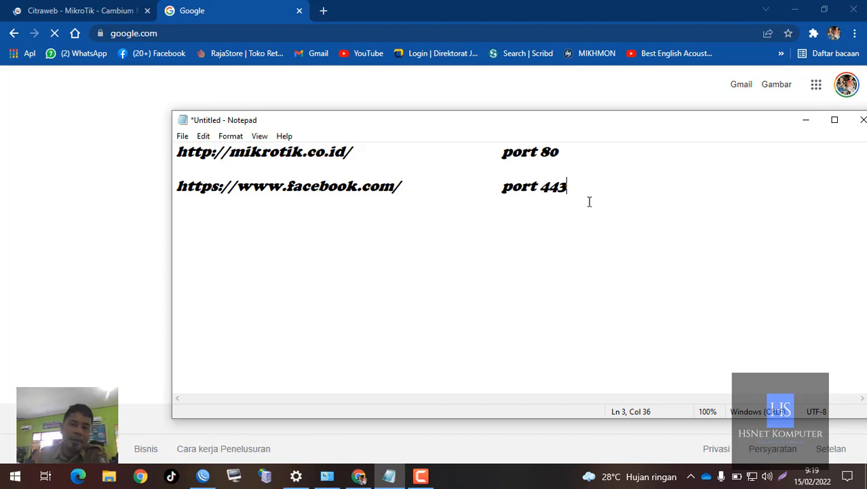
pyautogui.moveTo(580, 158); pyautogui.dragTo(165, 144)
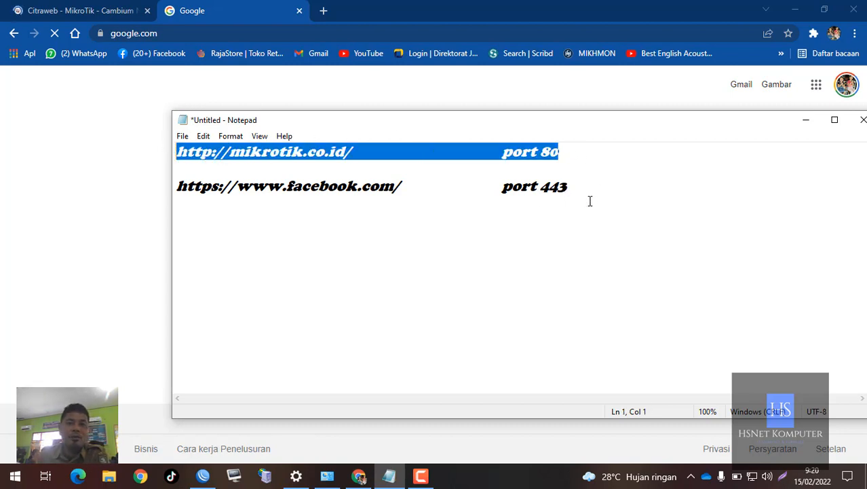
pyautogui.moveTo(601, 189); pyautogui.dragTo(181, 197)
pyautogui.click(269, 192)
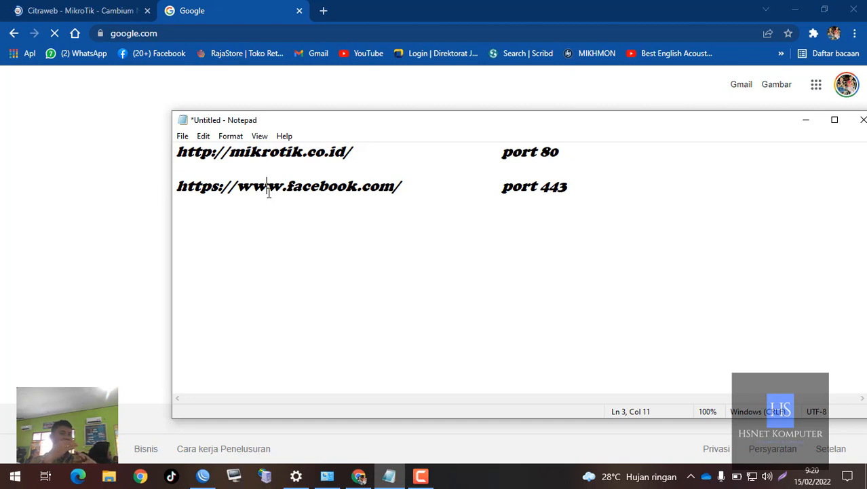
# - Recheck the mikrotik.co.id address in the browser, and minimise the browser and Notepad to switch to WinBox
pyautogui.click(87, 8)
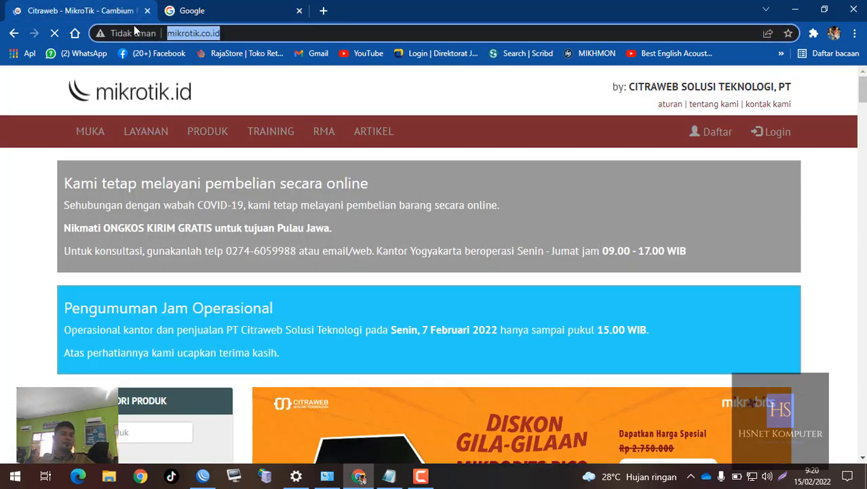
pyautogui.click(190, 33)
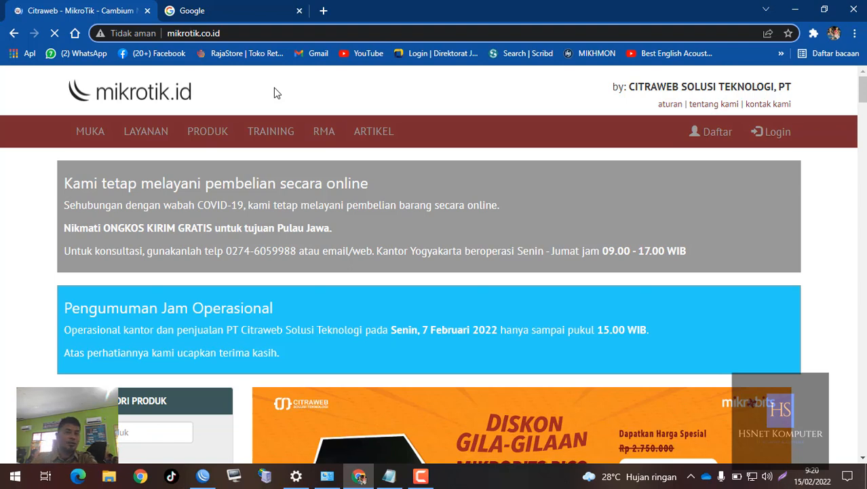
pyautogui.click(794, 9)
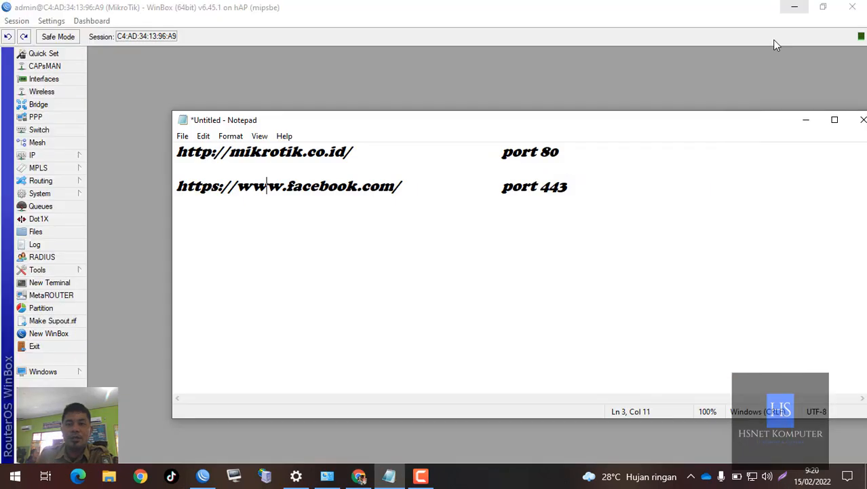
pyautogui.click(503, 193)
pyautogui.click(805, 123)
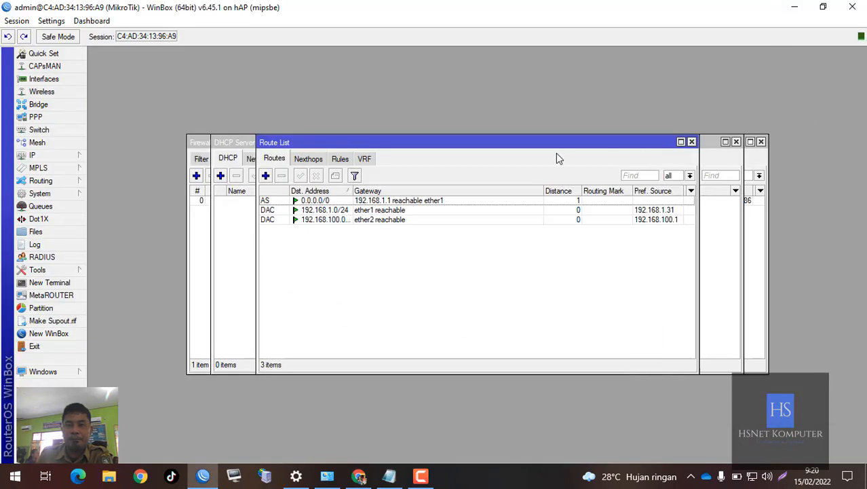
# - Close the open Firewall, DHCP Server, Address List and Route List windows to clear the WinBox workspace
pyautogui.moveTo(540, 149); pyautogui.dragTo(633, 207)
pyautogui.click(656, 147)
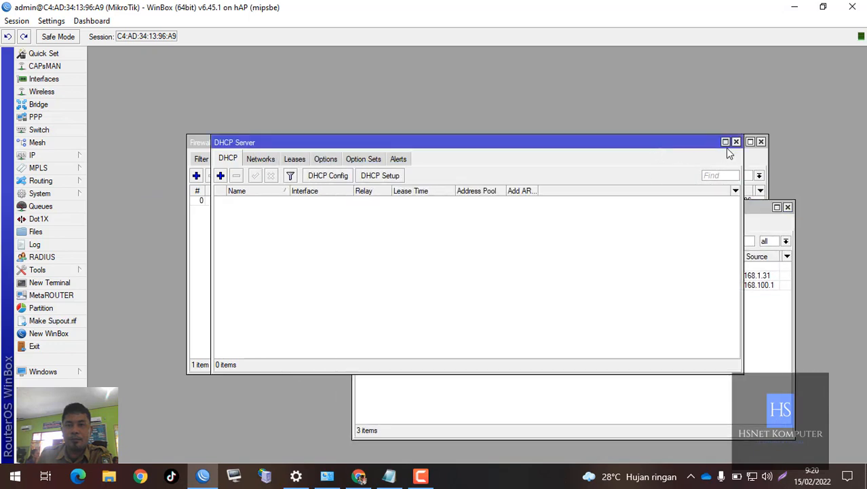
pyautogui.click(737, 141)
pyautogui.click(761, 141)
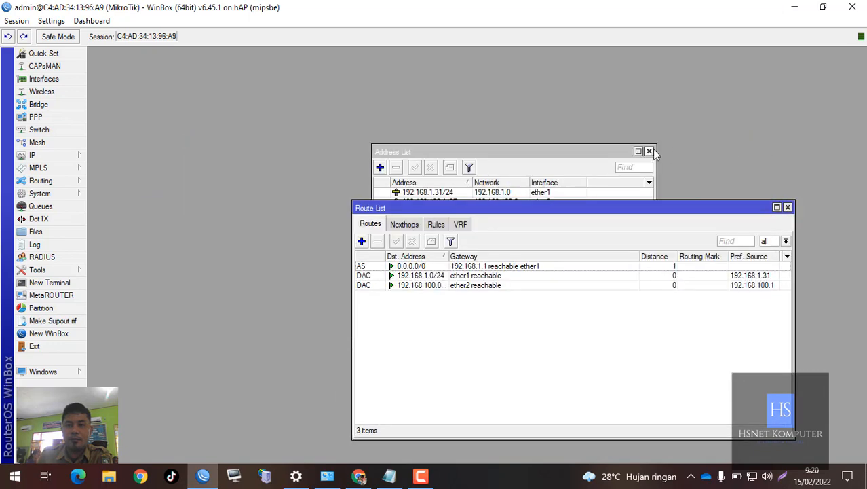
pyautogui.click(650, 151)
pyautogui.click(788, 207)
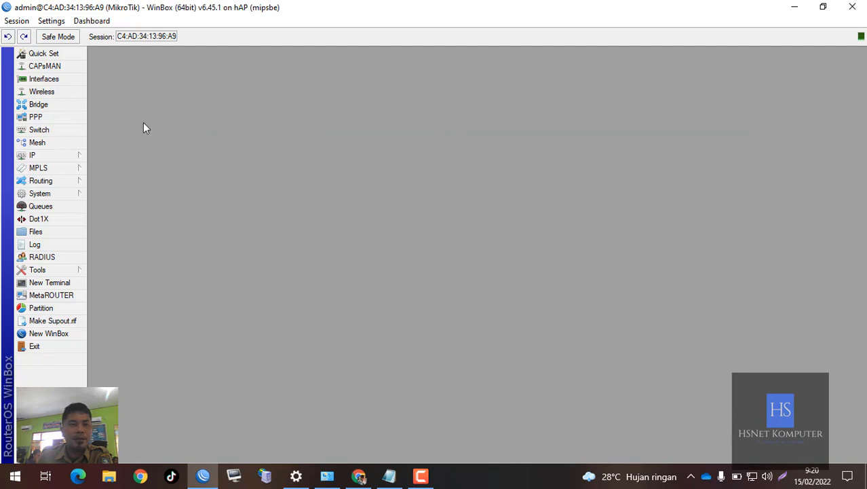
# - Open the router's IP Web Proxy settings and have the proxy enabled on port 8080
pyautogui.click(82, 155)
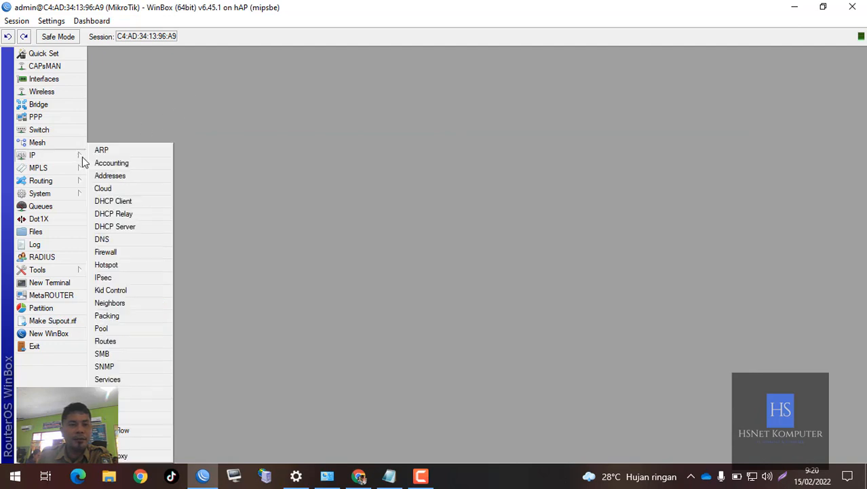
pyautogui.click(123, 455)
pyautogui.moveTo(487, 102); pyautogui.dragTo(539, 85)
pyautogui.click(488, 114)
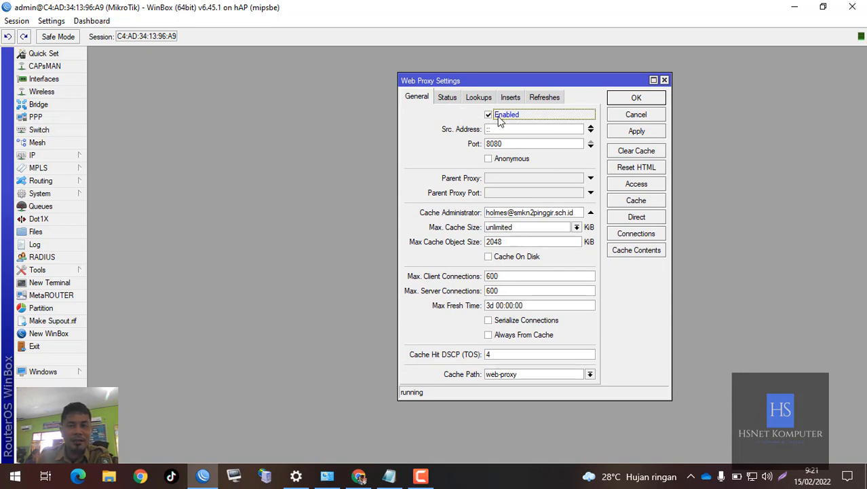
pyautogui.click(488, 114)
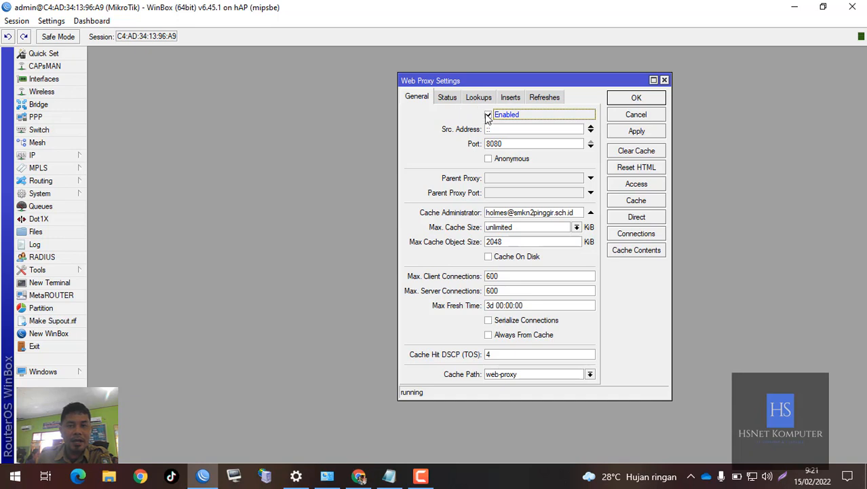
pyautogui.doubleClick(505, 144)
pyautogui.click(505, 145)
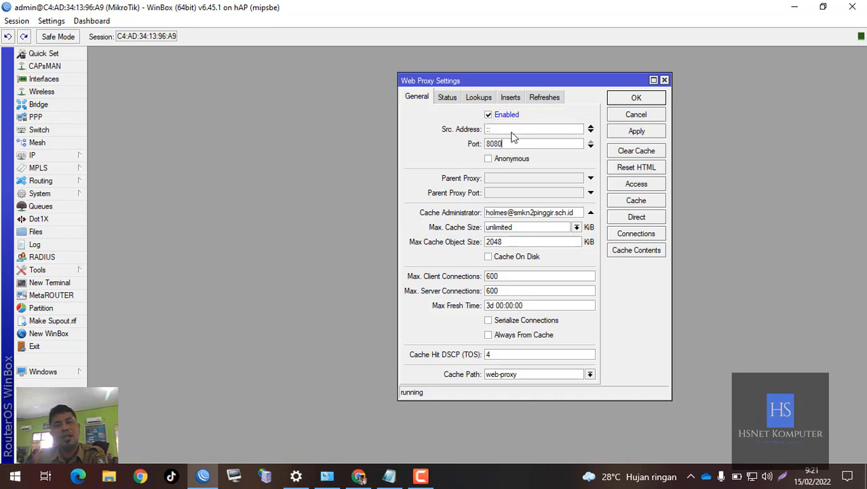
# - Select the whole Cache Administrator entry in the Web Proxy settings
pyautogui.moveTo(523, 84); pyautogui.dragTo(620, 83)
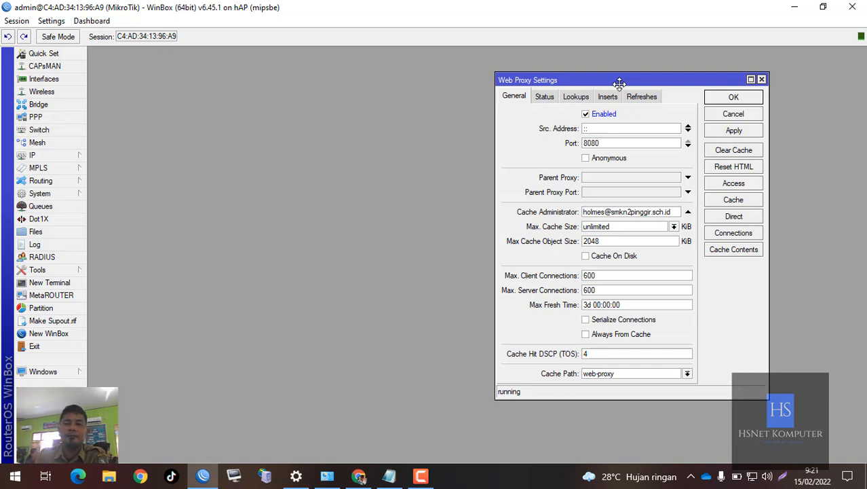
pyautogui.moveTo(604, 212); pyautogui.dragTo(530, 208)
pyautogui.click(625, 215)
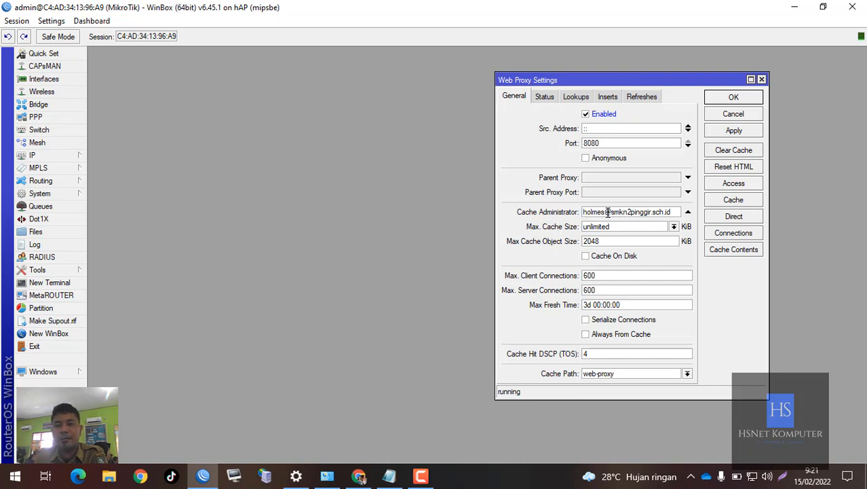
pyautogui.moveTo(605, 211); pyautogui.dragTo(530, 215)
pyautogui.hotkey('ctrl', 'c')
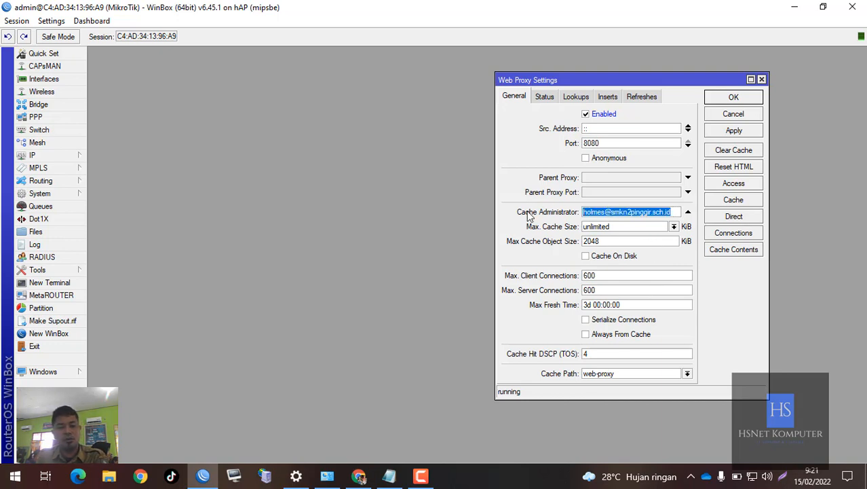
# - Paste the copied Cache Administrator e-mail two lines below the facebook.com entry in Notepad, and move Notepad clear of the Web Proxy settings
pyautogui.click(389, 476)
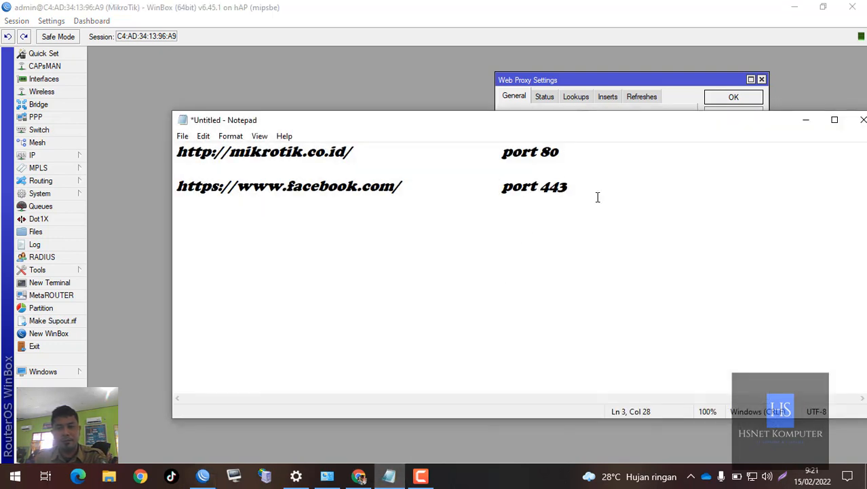
pyautogui.press('Return')
pyautogui.press('Return')
pyautogui.hotkey('ctrl', 'v')
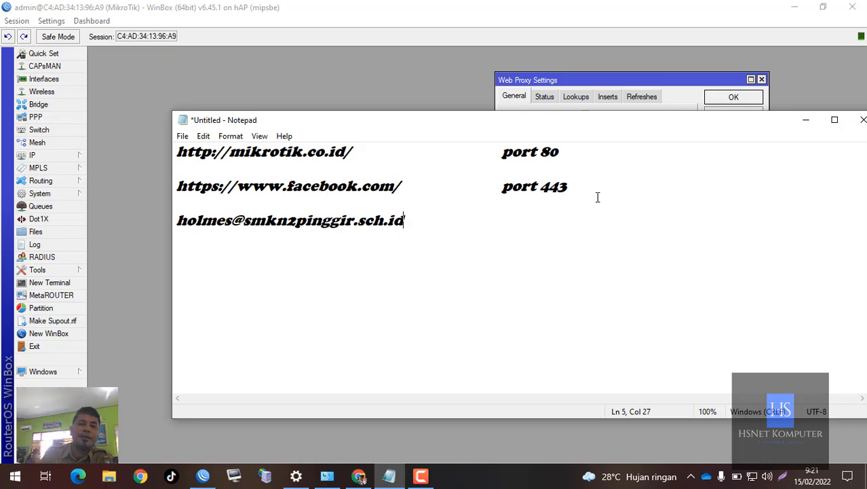
pyautogui.moveTo(461, 126); pyautogui.dragTo(608, 283)
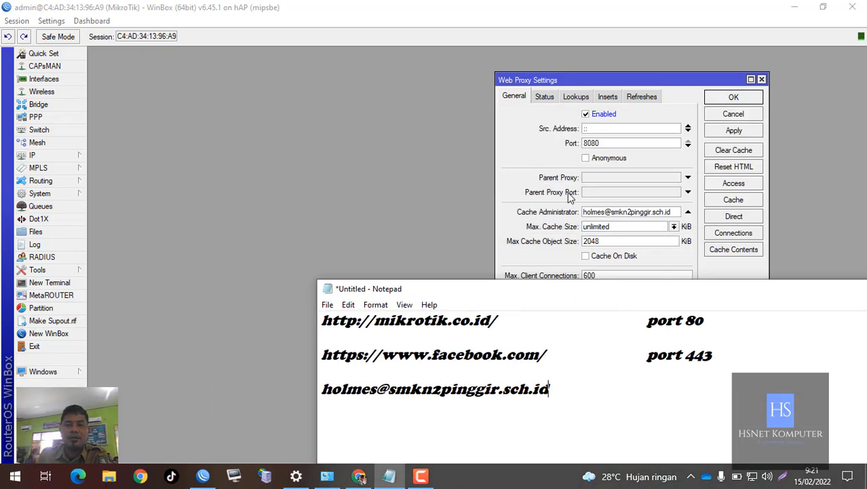
# - Bring the Web Proxy Settings window forward in WinBox and review its Cache Administrator and Port entries
pyautogui.moveTo(562, 81); pyautogui.dragTo(437, 75)
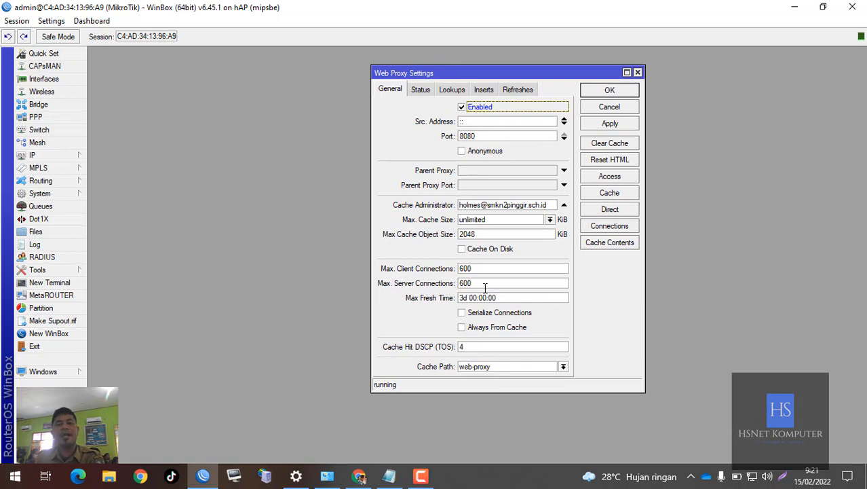
pyautogui.click(504, 205)
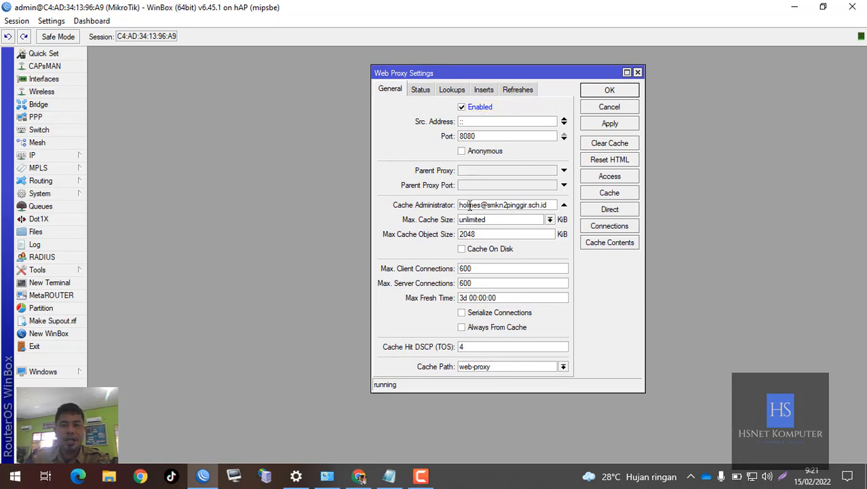
pyautogui.moveTo(555, 205); pyautogui.dragTo(432, 197)
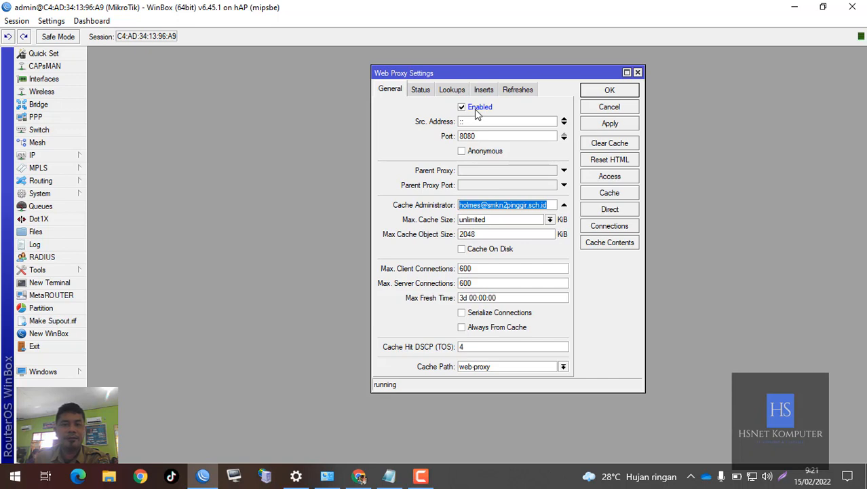
pyautogui.click(486, 133)
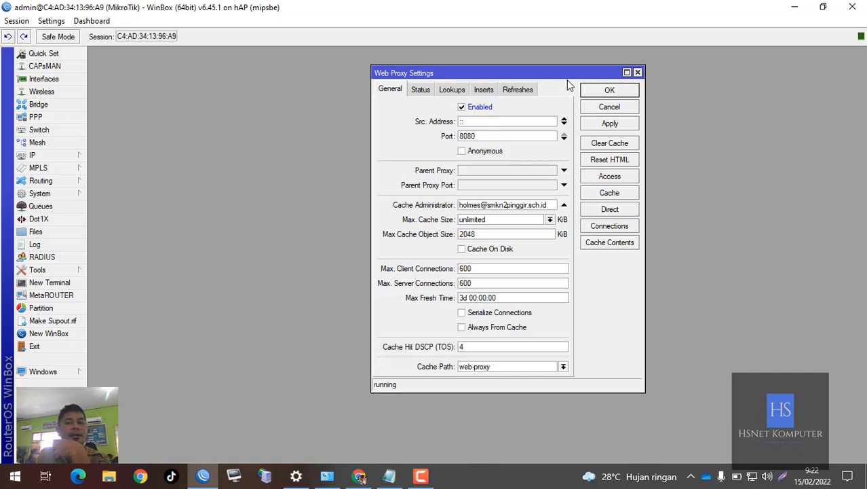
# - Open the IP Firewall's NAT rules and arrange a narrowed Firewall window beside the Web Proxy settings
pyautogui.moveTo(579, 73); pyautogui.dragTo(788, 71)
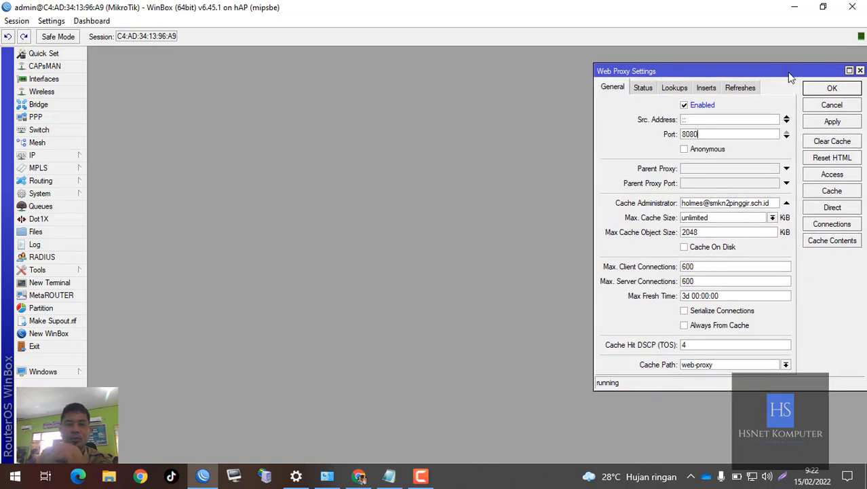
pyautogui.click(80, 155)
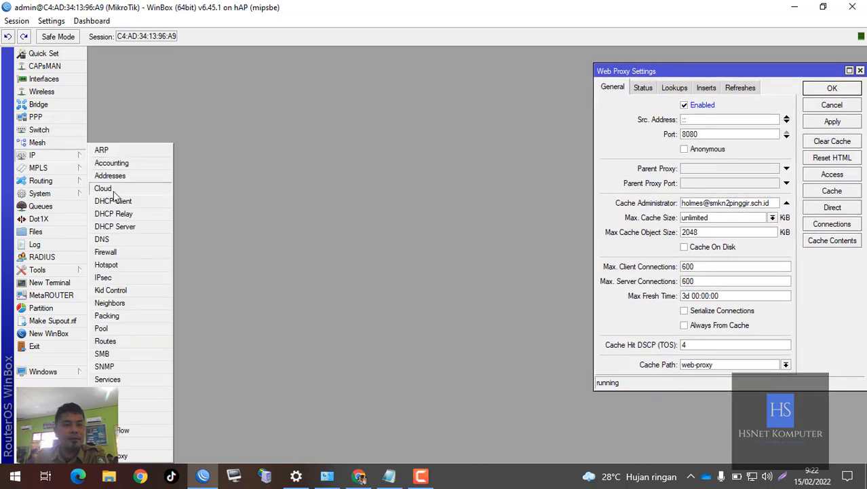
pyautogui.click(106, 252)
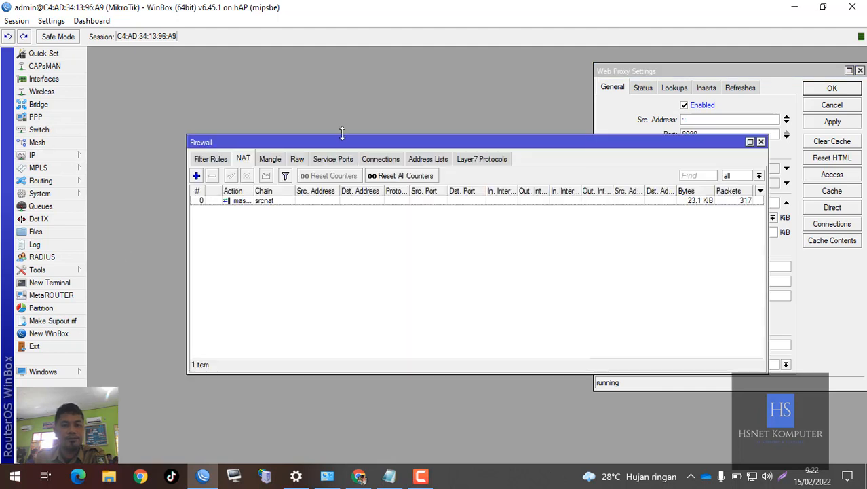
pyautogui.moveTo(342, 139); pyautogui.dragTo(289, 110)
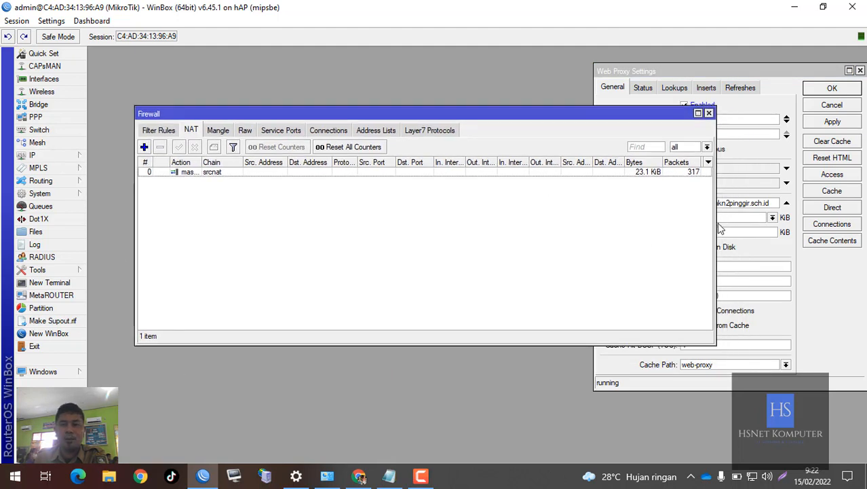
pyautogui.moveTo(715, 218); pyautogui.dragTo(543, 225)
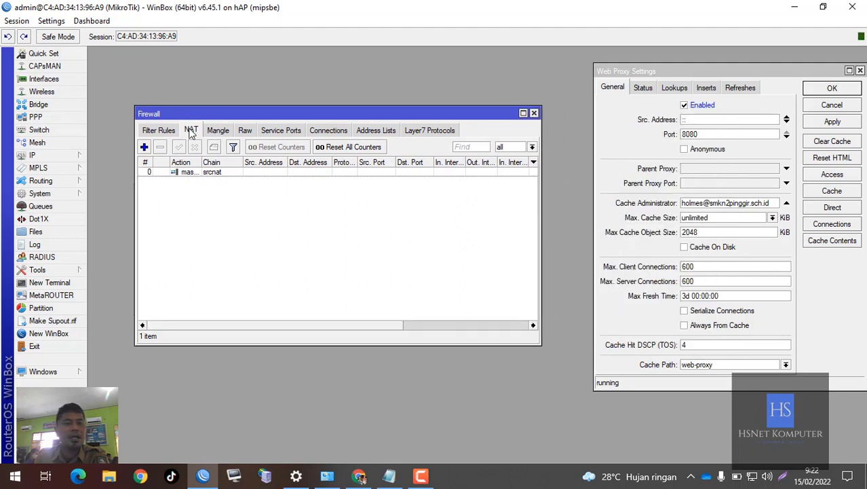
# - Start a new NAT rule, show its general settings and place its window over the Firewall list
pyautogui.click(145, 147)
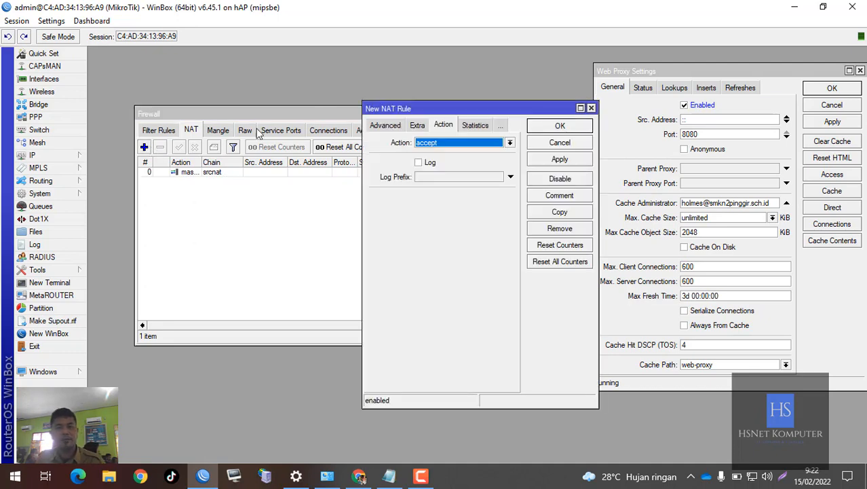
pyautogui.click(375, 131)
pyautogui.click(377, 129)
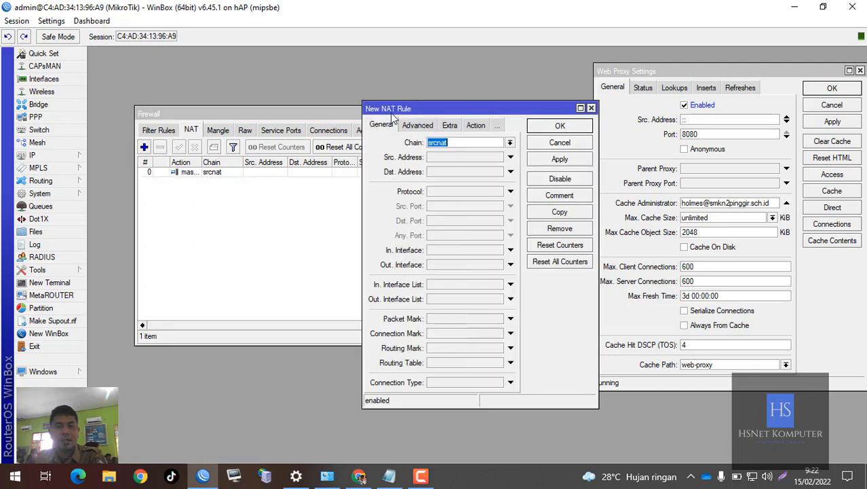
pyautogui.moveTo(396, 109); pyautogui.dragTo(258, 133)
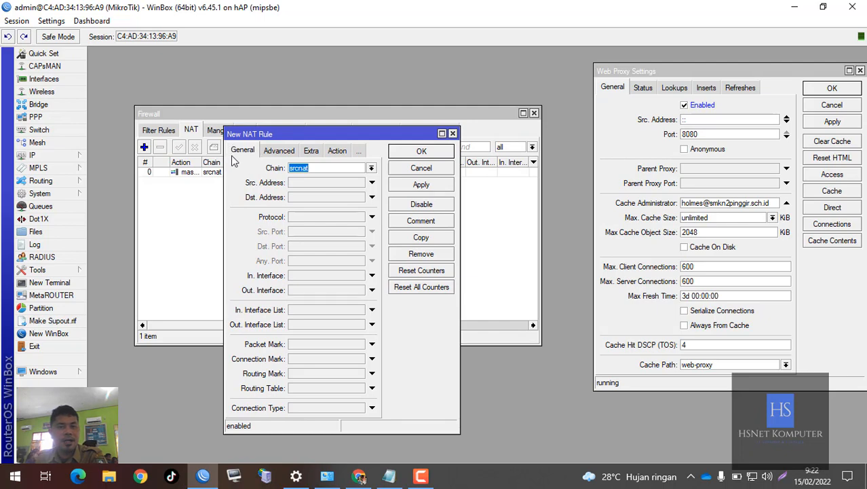
pyautogui.click(324, 167)
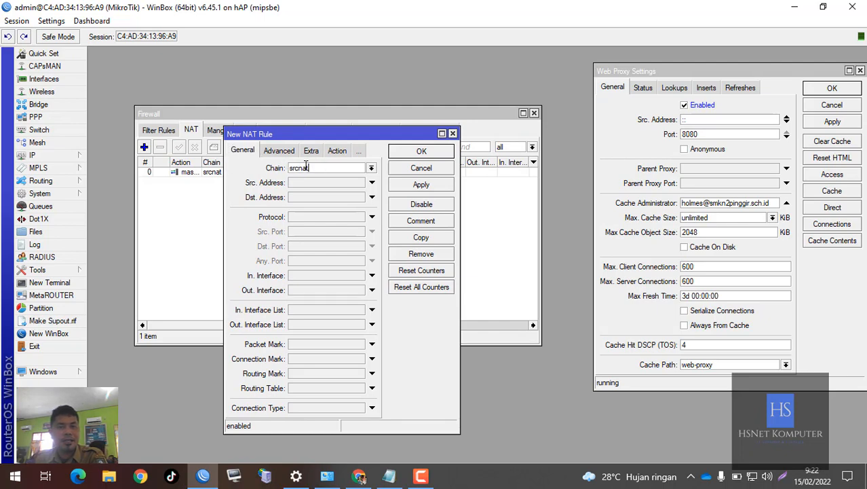
pyautogui.click(339, 153)
pyautogui.click(323, 167)
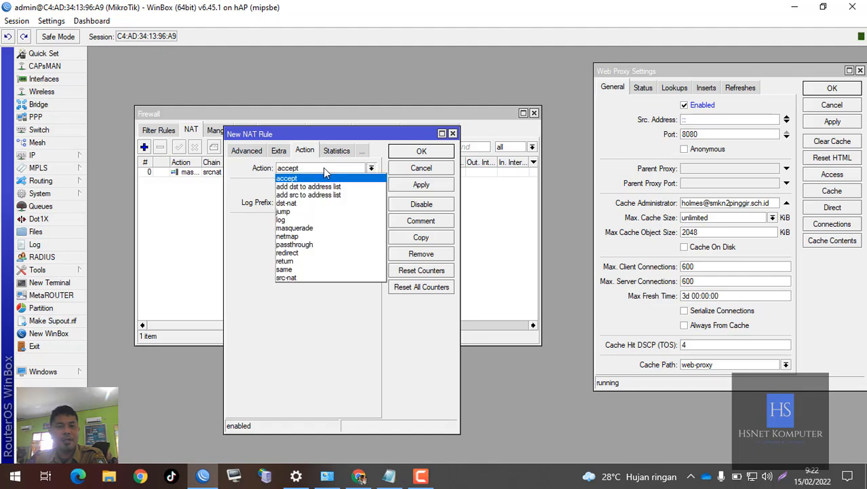
pyautogui.click(323, 168)
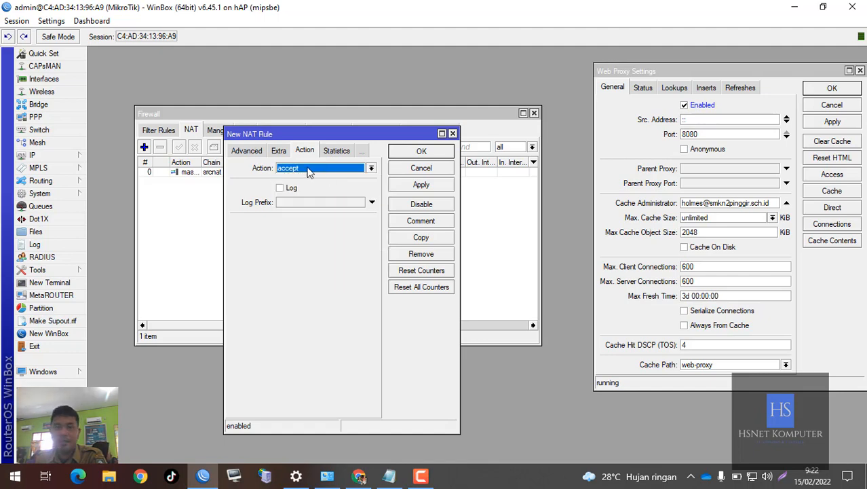
pyautogui.click(243, 156)
pyautogui.click(241, 156)
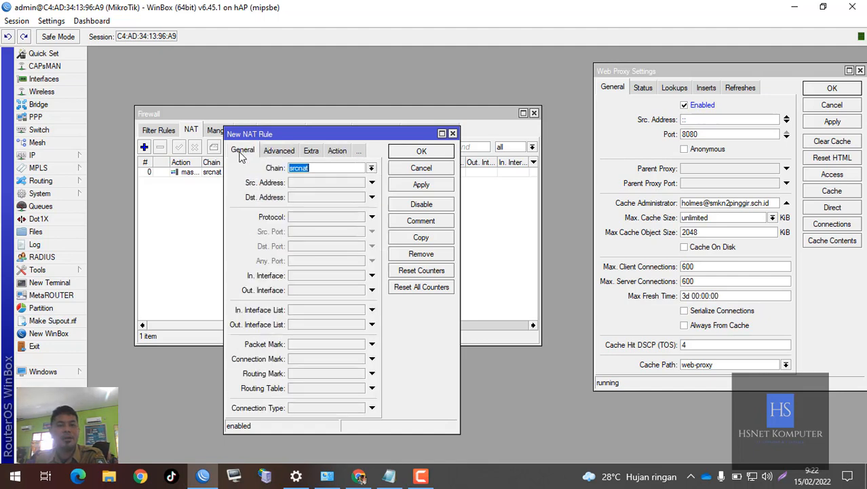
# - Set the new NAT rule's chain to dstnat, its protocol to 6 (tcp) and its destination port to 80
pyautogui.click(372, 169)
pyautogui.click(342, 179)
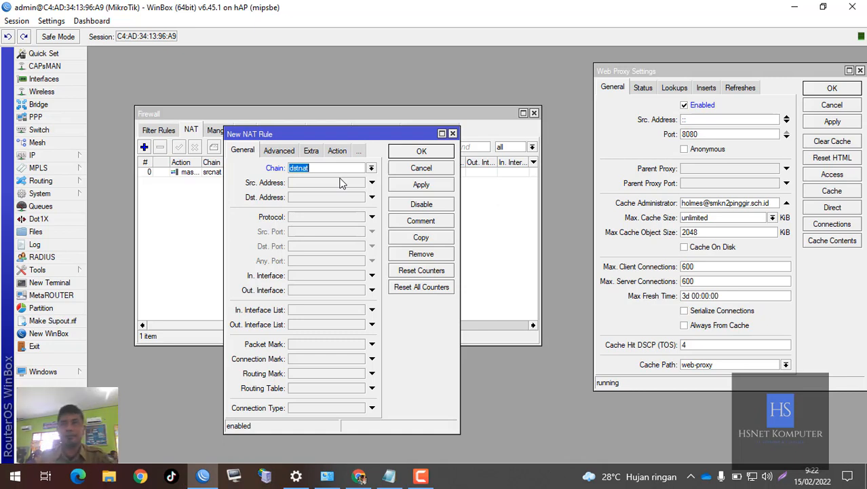
pyautogui.click(340, 172)
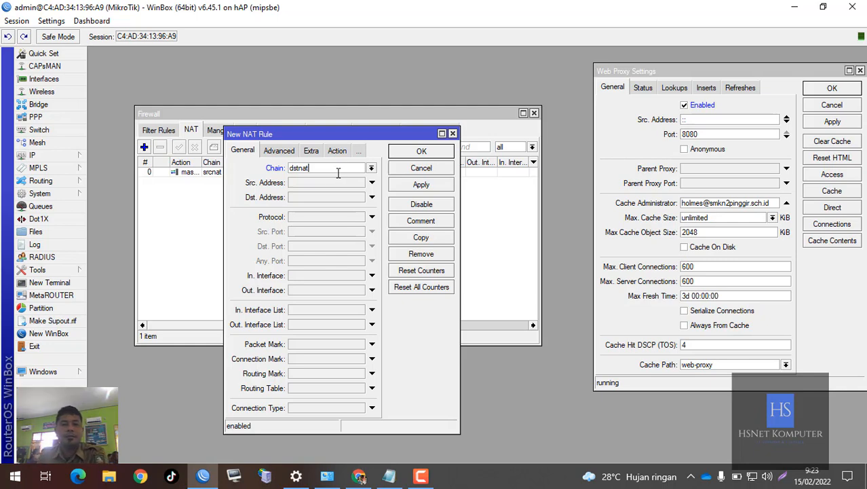
pyautogui.click(315, 218)
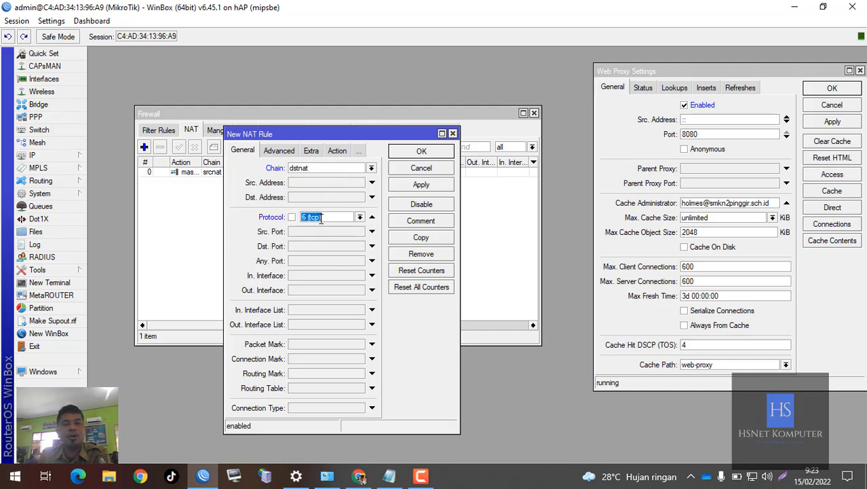
pyautogui.click(340, 218)
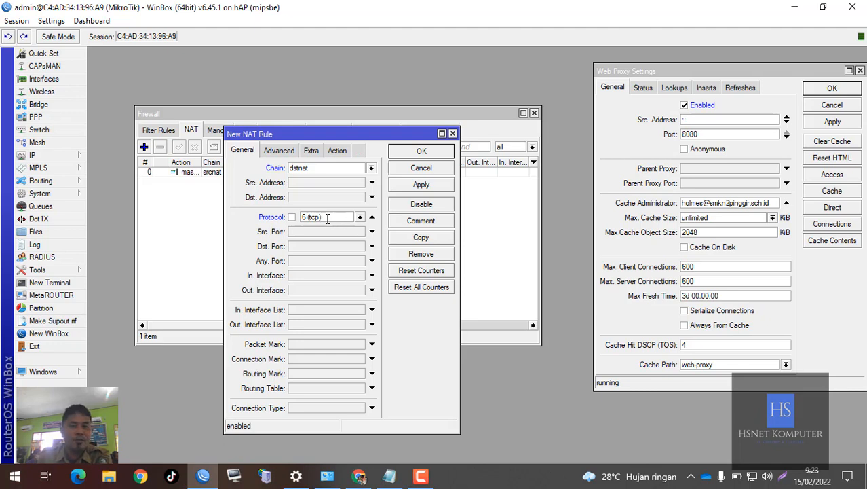
pyautogui.click(300, 246)
pyautogui.write('80')
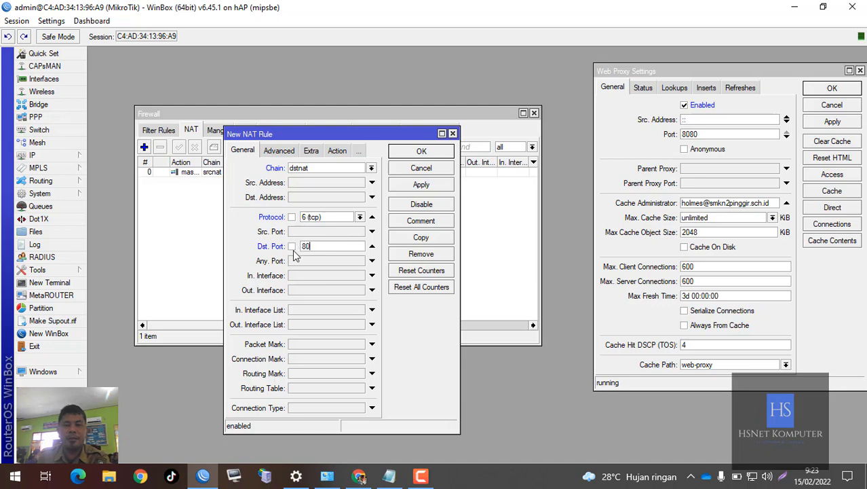
# - Highlight the mikrotik.co.id port 80 line in Notepad to check the rule's destination port, and return to the NAT rule in WinBox
pyautogui.click(391, 477)
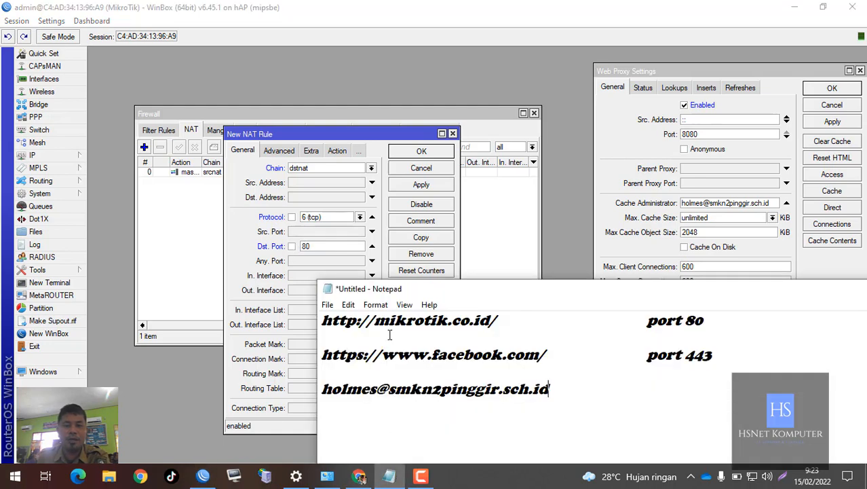
pyautogui.moveTo(735, 317); pyautogui.dragTo(319, 319)
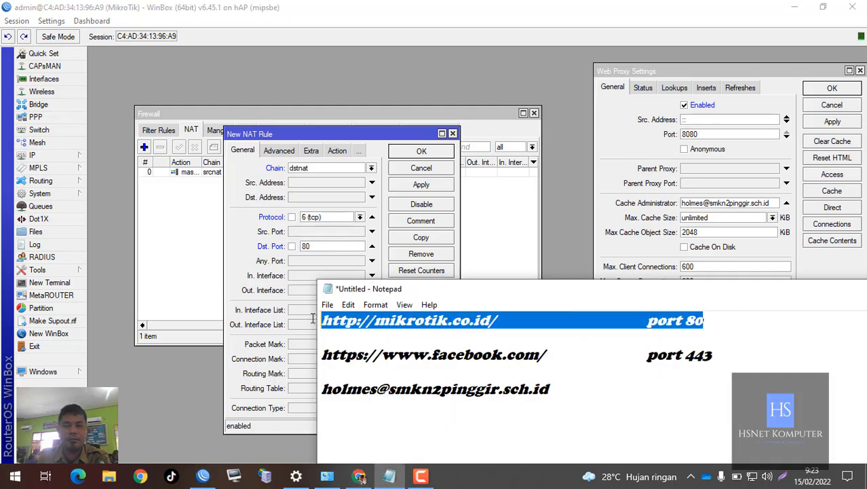
pyautogui.click(424, 328)
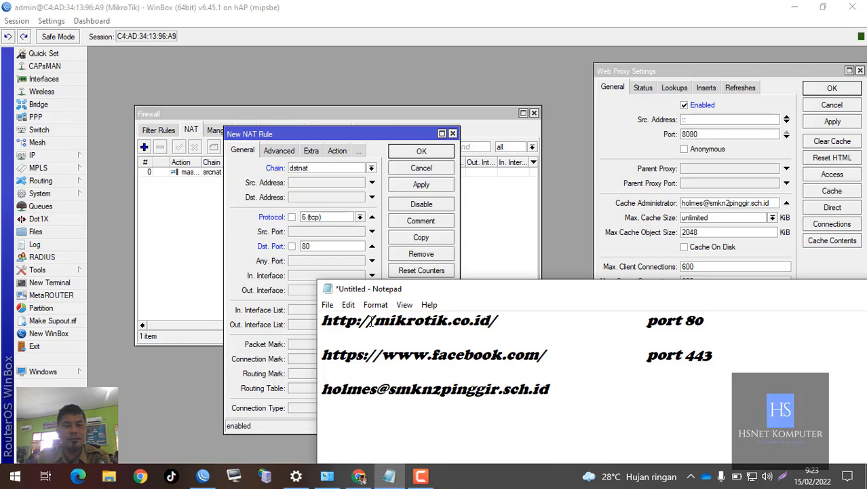
pyautogui.moveTo(724, 319); pyautogui.dragTo(328, 304)
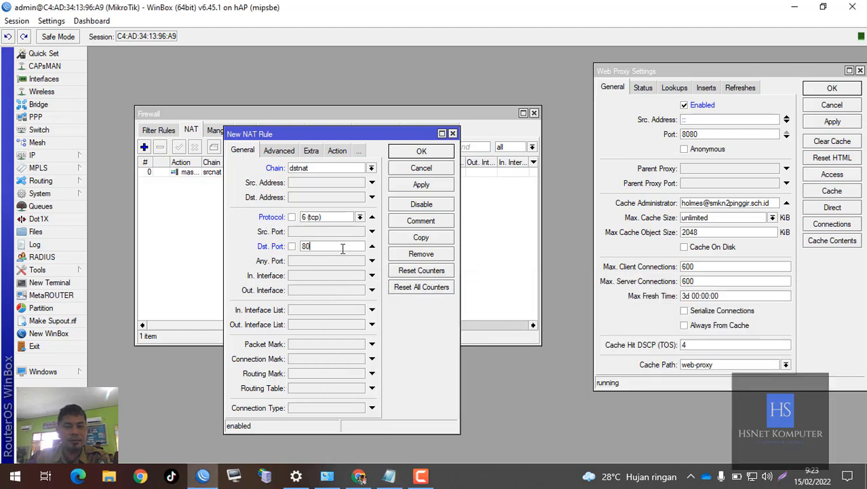
pyautogui.click(342, 248)
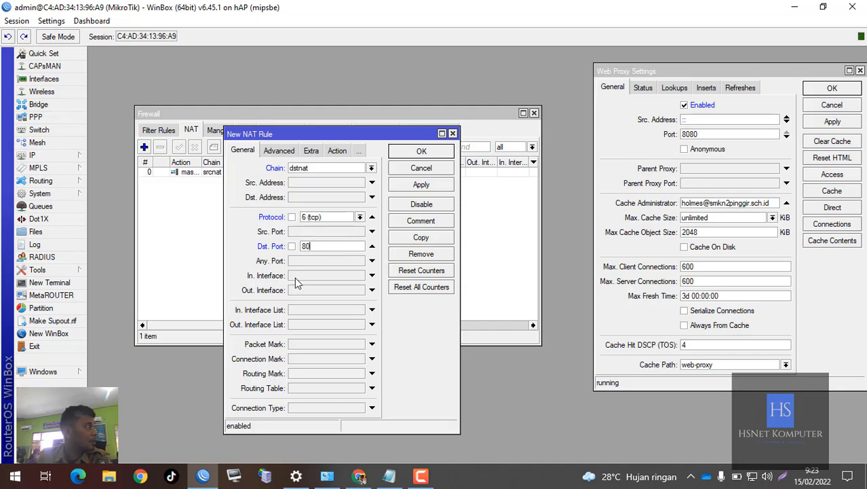
# - Set the NAT rule's action to redirect, with To Ports set to 8080
pyautogui.click(338, 150)
pyautogui.click(335, 167)
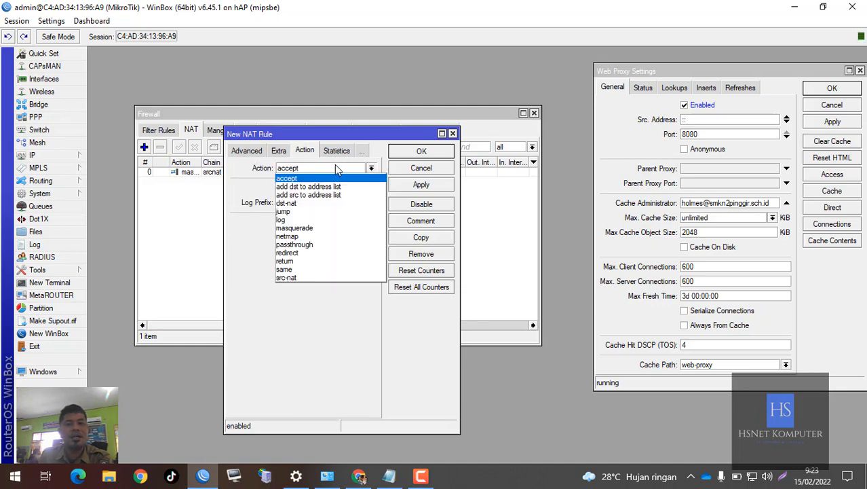
pyautogui.click(294, 253)
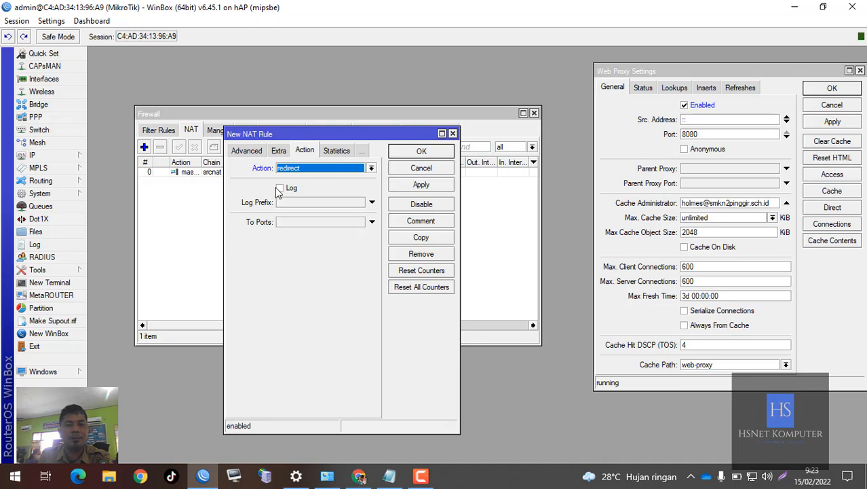
pyautogui.click(293, 221)
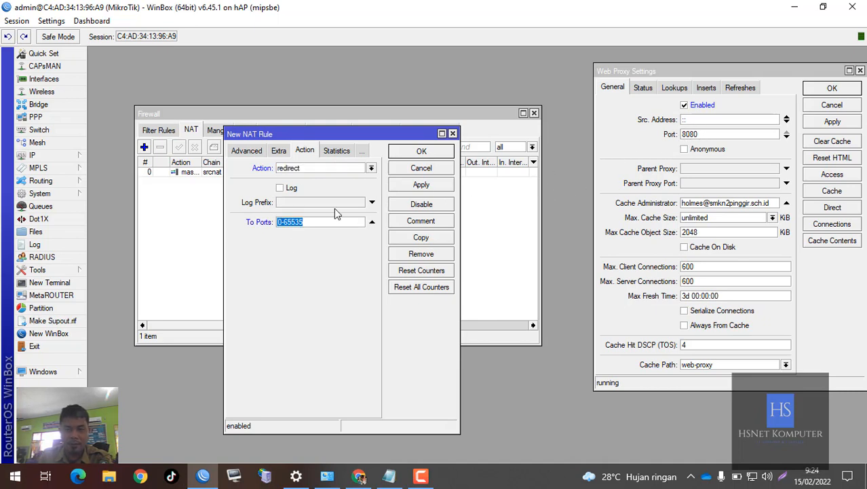
pyautogui.write('8080')
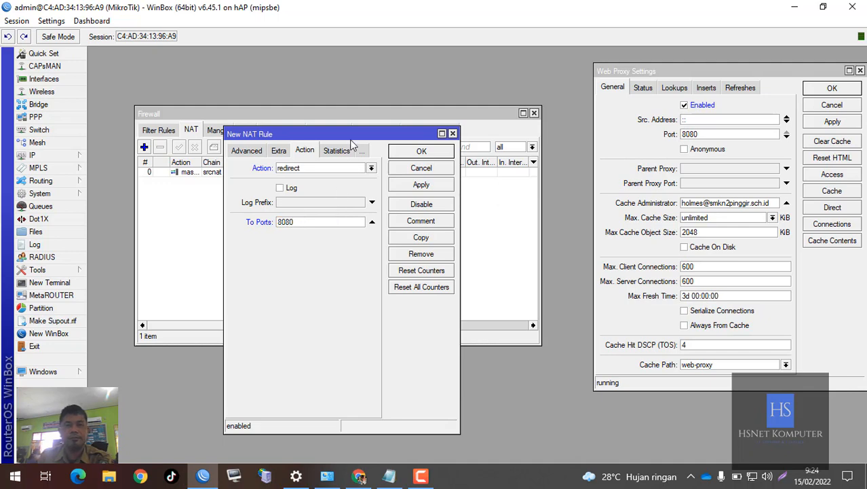
# - Move the NAT rule window aside and highlight the port in the Web Proxy settings to compare it with the redirect port
pyautogui.moveTo(338, 138); pyautogui.dragTo(285, 167)
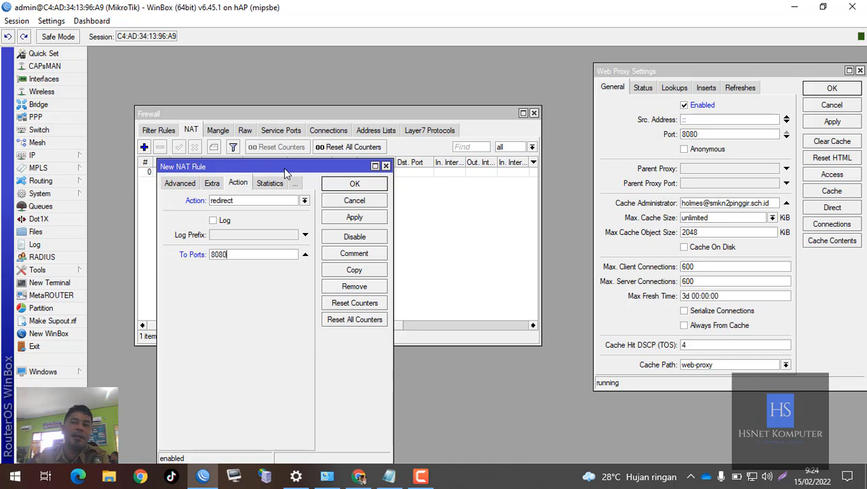
pyautogui.click(709, 134)
pyautogui.doubleClick(709, 134)
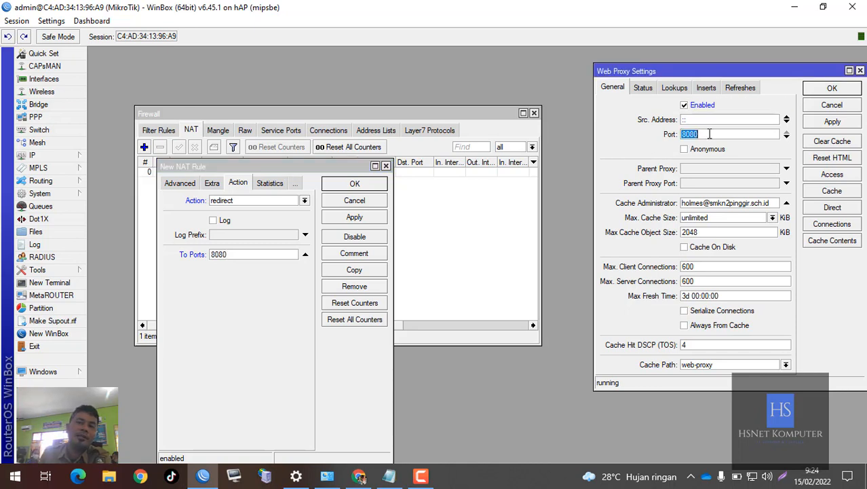
# - Set both the Web Proxy port and the NAT rule's To Ports to 1234
pyautogui.write('1234')
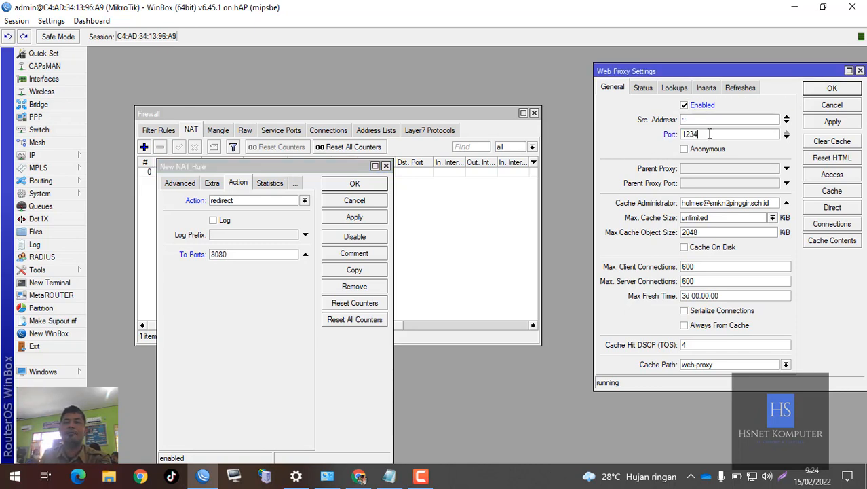
pyautogui.doubleClick(229, 255)
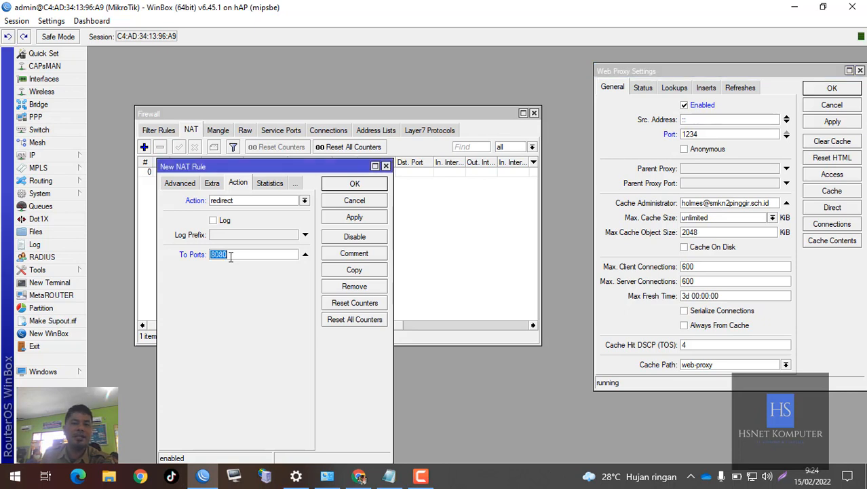
pyautogui.write('1234')
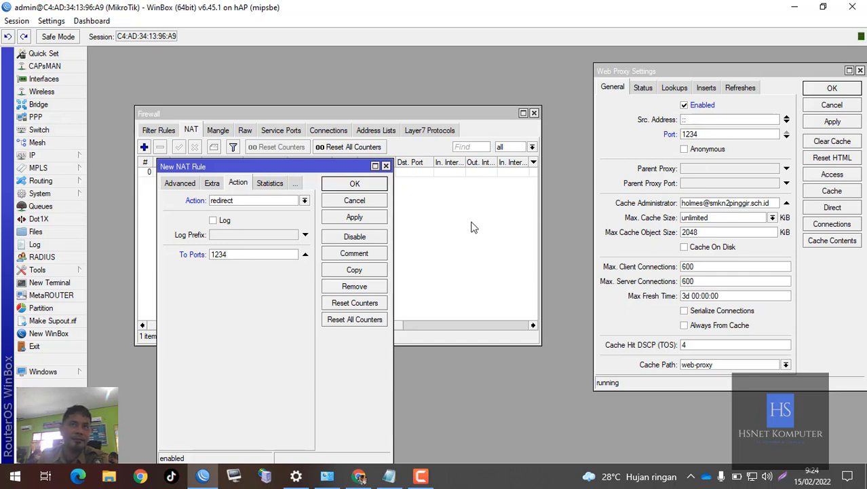
pyautogui.click(700, 134)
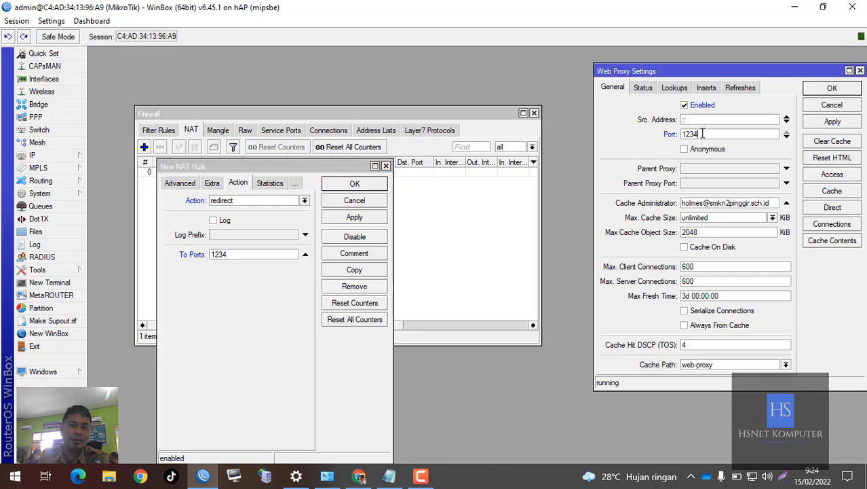
# - Change the NAT rule's To Ports to 12345, compare it with the Web Proxy port, and restore it to 1234
pyautogui.click(260, 255)
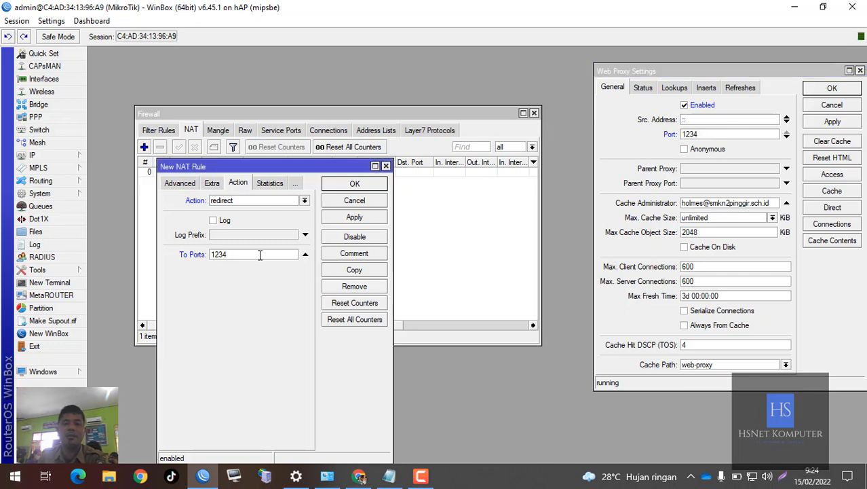
pyautogui.write('12345')
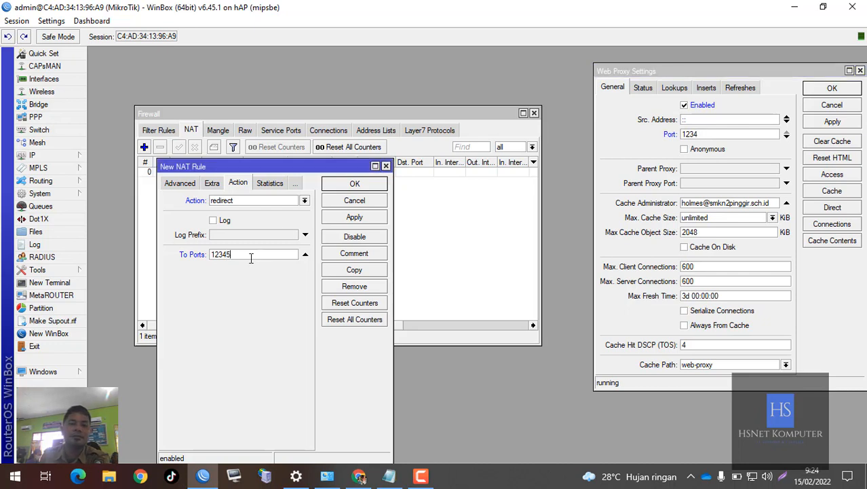
pyautogui.click(713, 134)
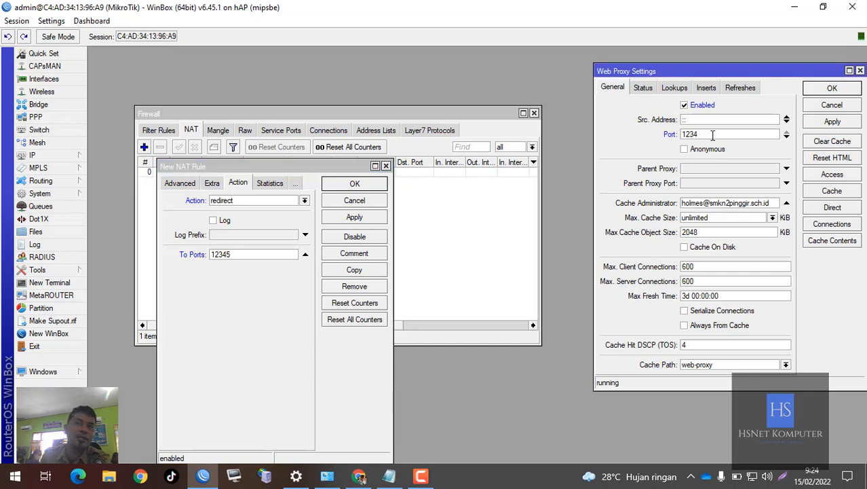
pyautogui.click(239, 255)
pyautogui.press('BackSpace')
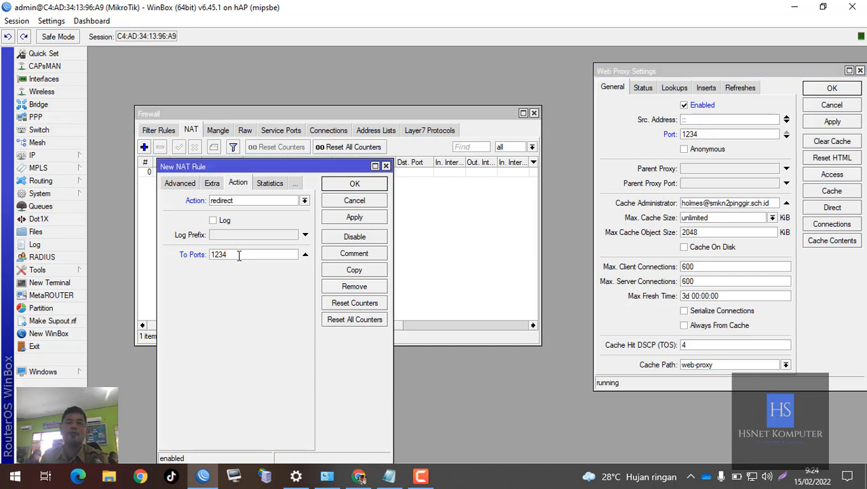
# - Set both the Web Proxy port and the NAT rule's To Ports to 8080
pyautogui.doubleClick(704, 136)
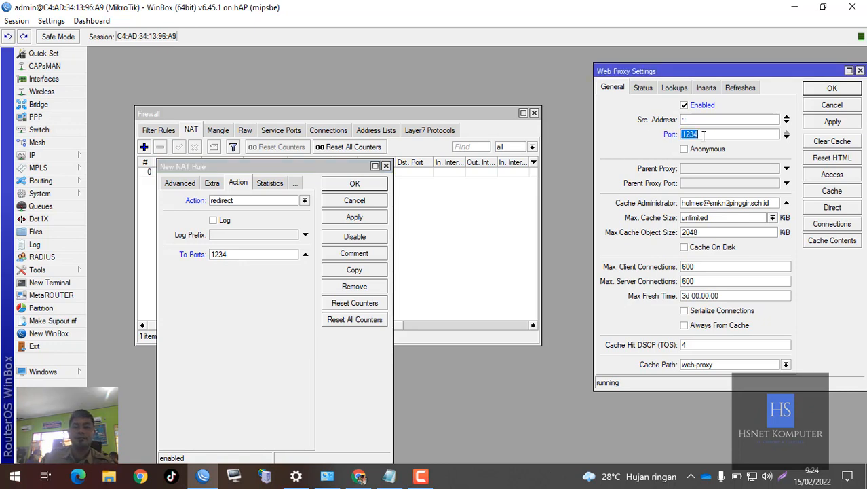
pyautogui.write('8080')
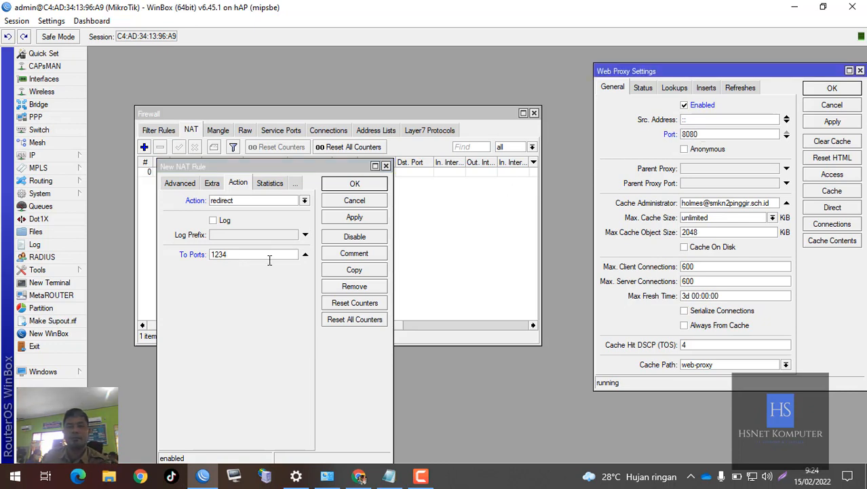
pyautogui.doubleClick(270, 260)
pyautogui.write('808')
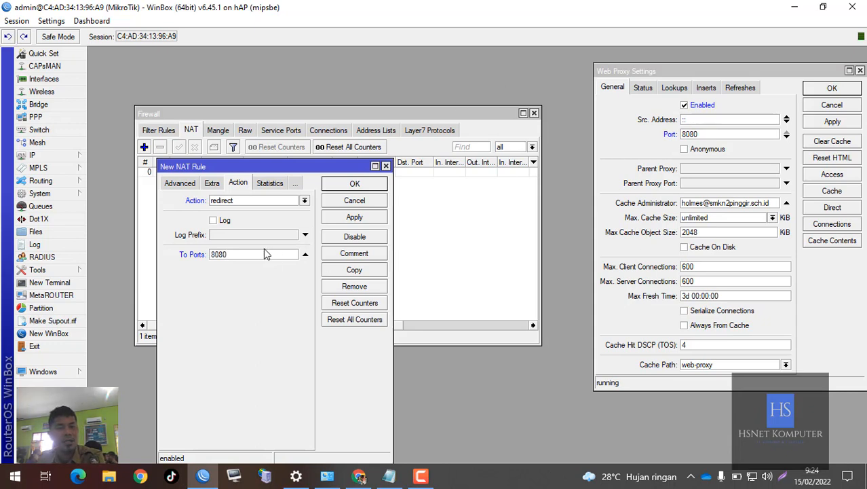
# - Try 80800 and 808 as the NAT rule's To Ports, compare with the Web Proxy port, and restore it to 8080
pyautogui.write('0')
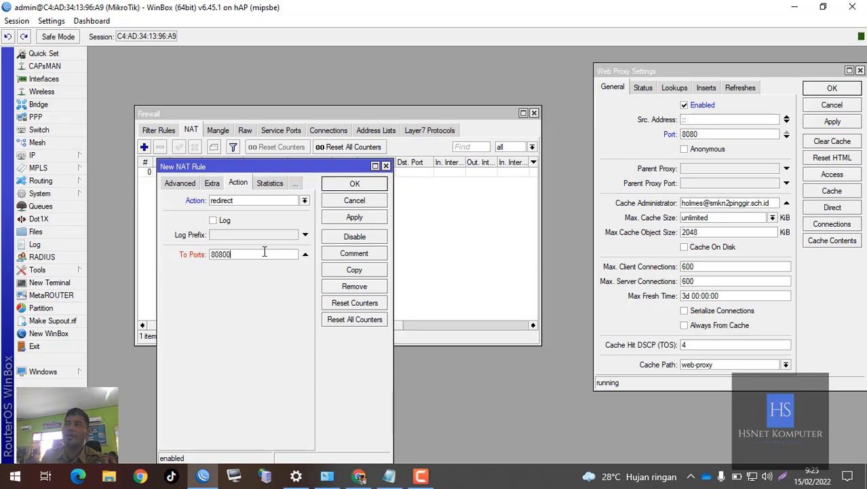
pyautogui.press('BackSpace')
pyautogui.press('BackSpace')
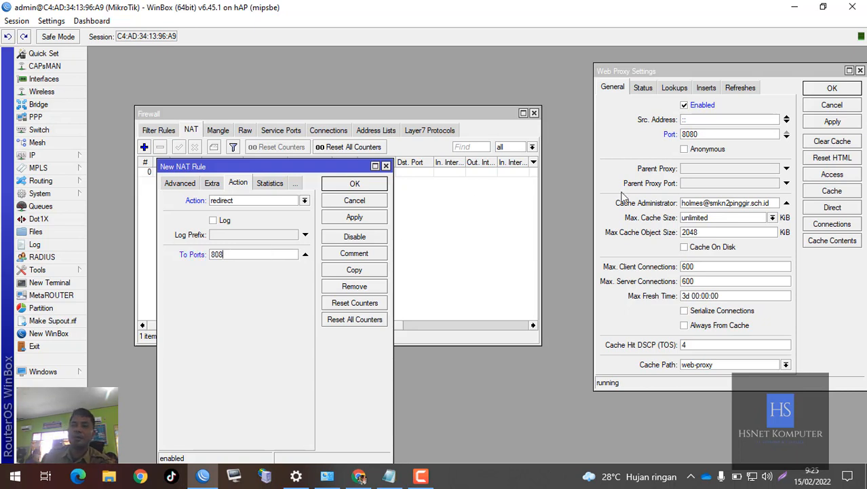
pyautogui.doubleClick(692, 135)
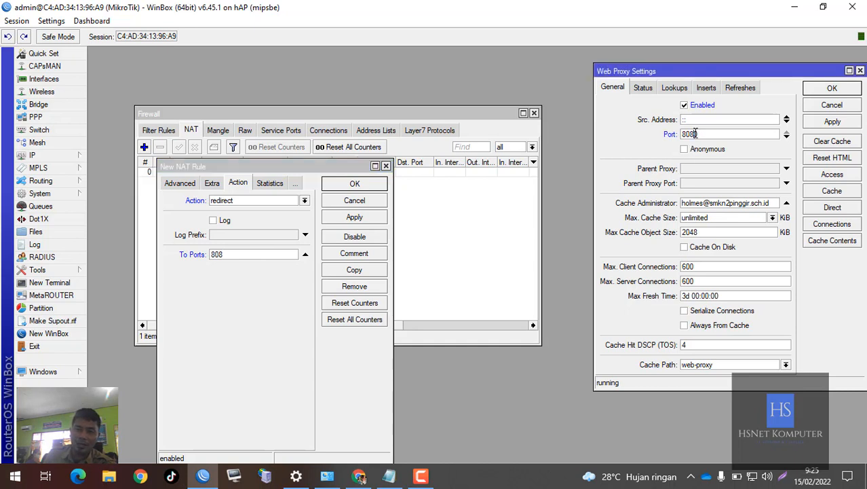
pyautogui.click(234, 257)
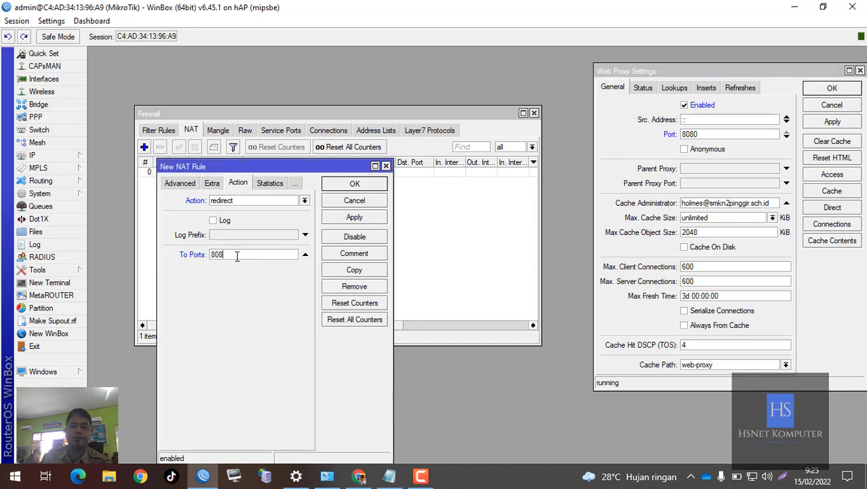
pyautogui.write('0')
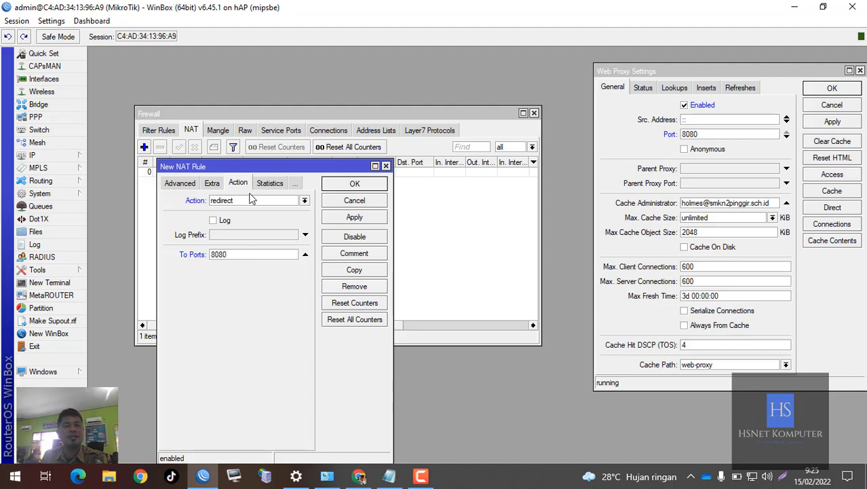
# - Review the NAT rule's general settings and highlight http in the mikrotik.co.id address in Notepad, and return to the rule in WinBox
pyautogui.moveTo(253, 169); pyautogui.dragTo(288, 187)
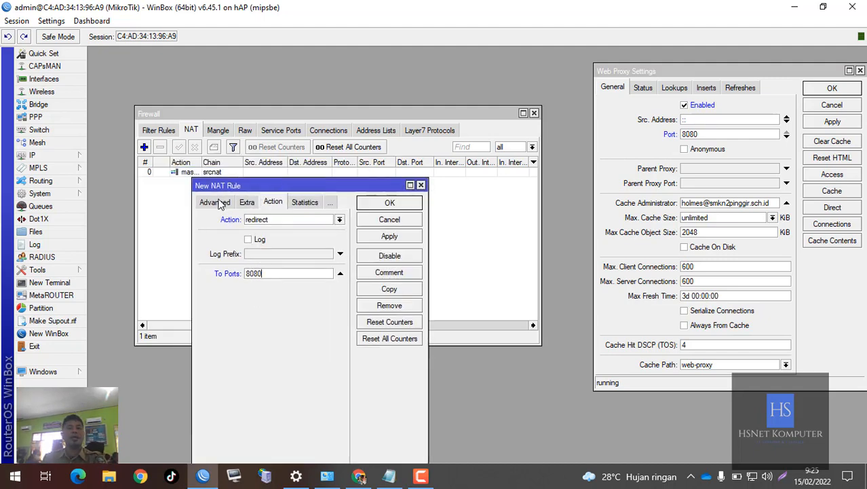
pyautogui.click(222, 202)
pyautogui.click(210, 202)
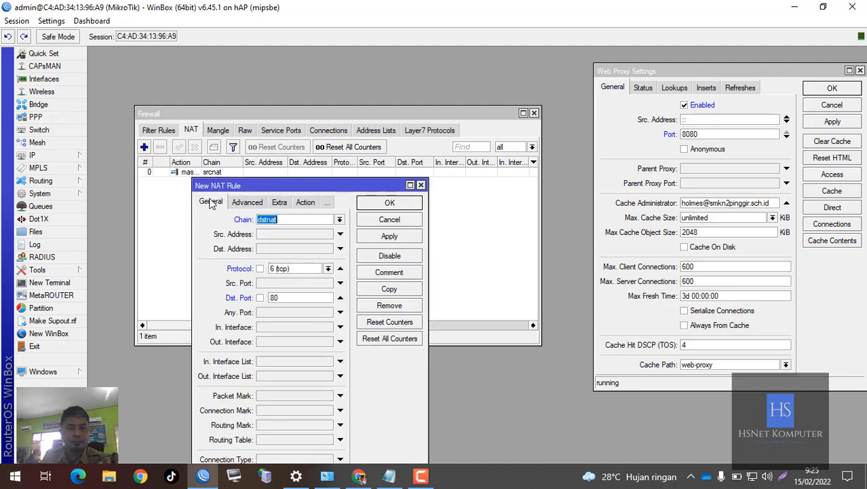
pyautogui.click(287, 219)
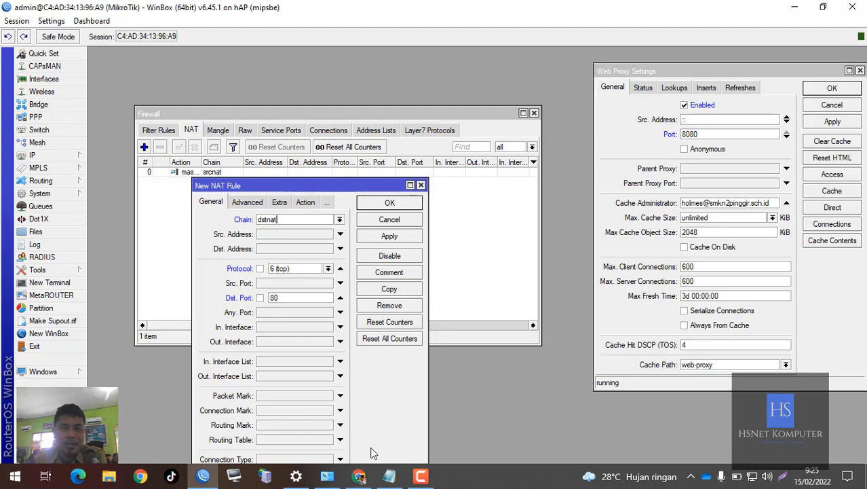
pyautogui.click(389, 476)
pyautogui.click(474, 319)
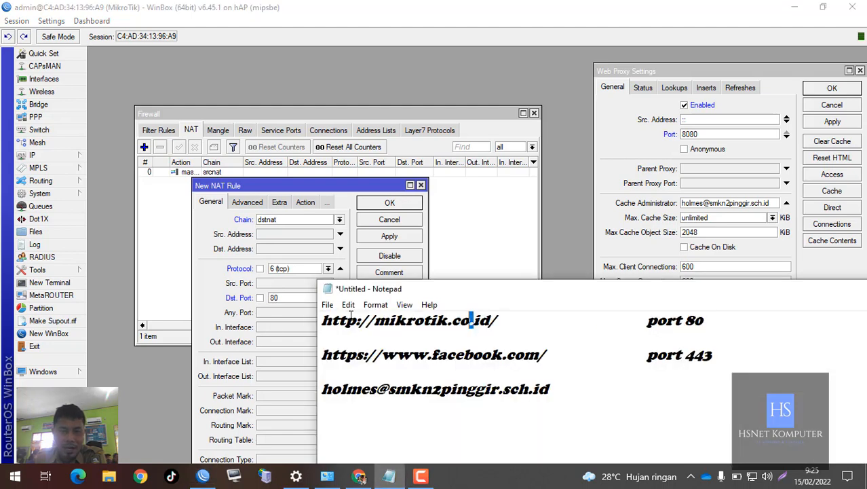
pyautogui.moveTo(358, 319); pyautogui.dragTo(321, 319)
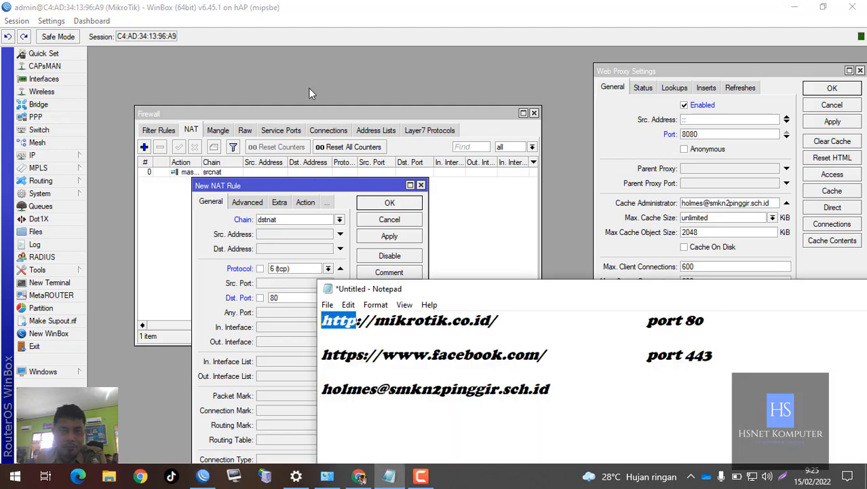
pyautogui.click(298, 217)
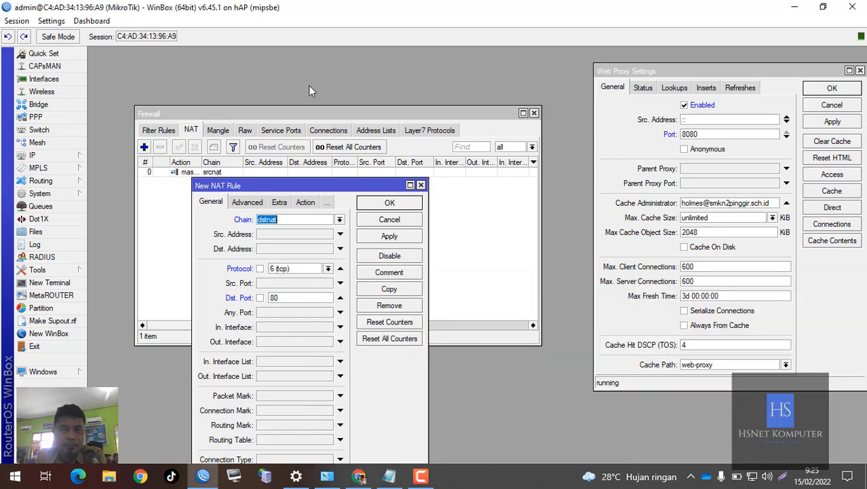
# - Highlight the To Ports value in the NAT rule's redirect action and move the Web Proxy Settings window closer for comparison
pyautogui.click(306, 203)
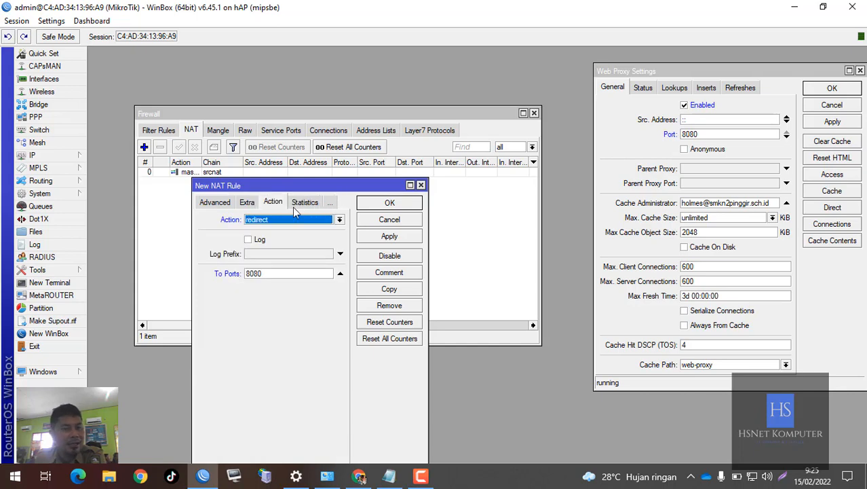
pyautogui.click(273, 273)
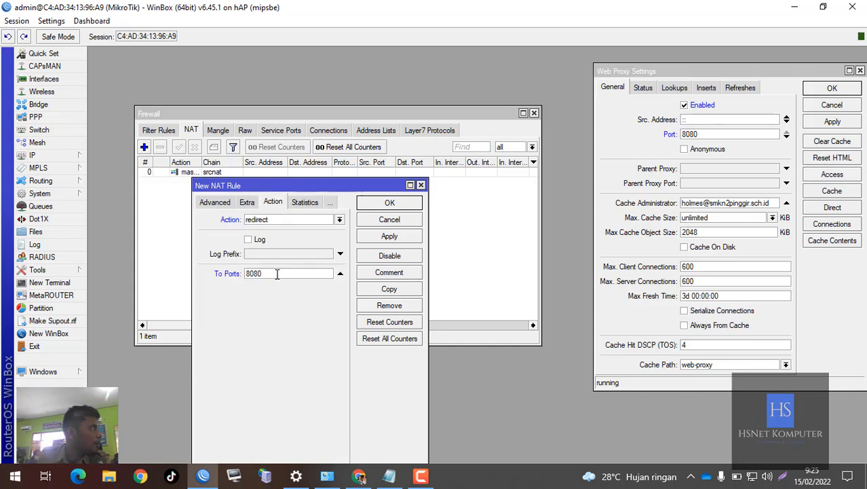
pyautogui.doubleClick(273, 274)
pyautogui.moveTo(275, 273); pyautogui.dragTo(237, 274)
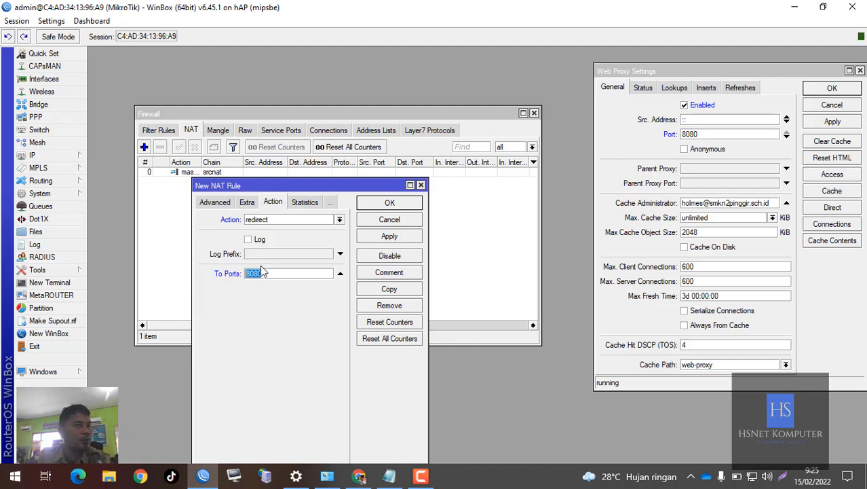
pyautogui.moveTo(671, 71); pyautogui.dragTo(597, 73)
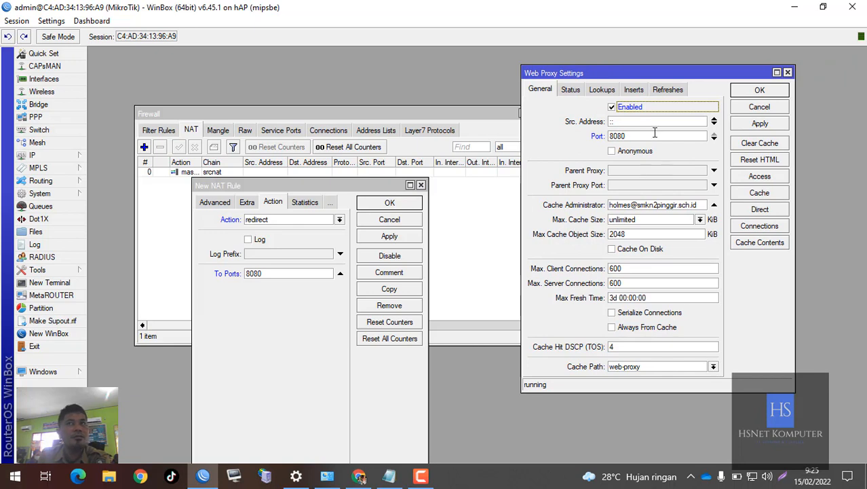
# - Save the new redirect NAT rule and apply the Web Proxy settings
pyautogui.click(301, 305)
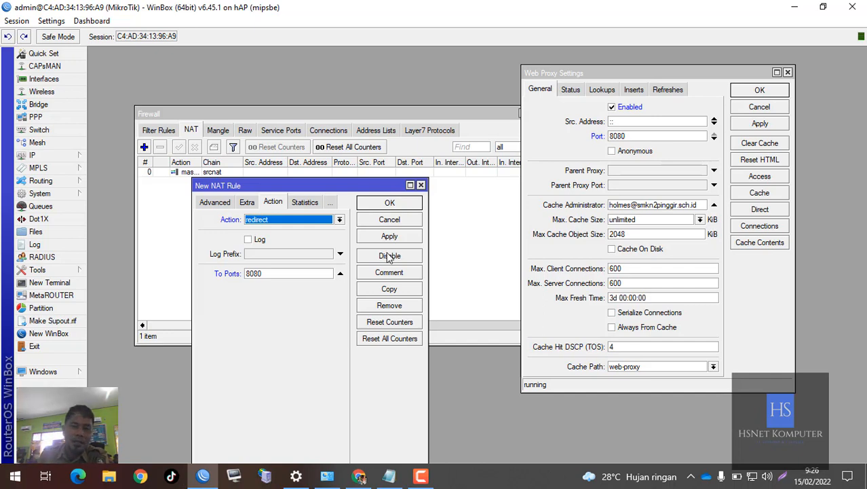
pyautogui.click(390, 204)
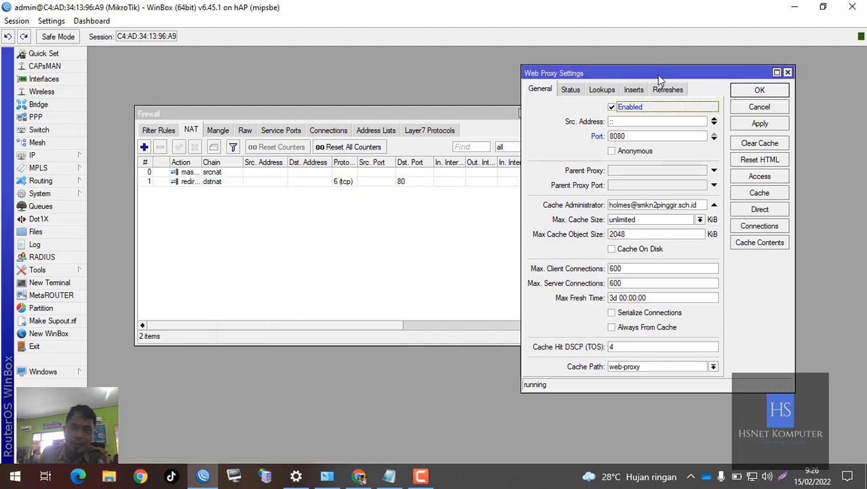
pyautogui.moveTo(657, 75); pyautogui.dragTo(537, 81)
pyautogui.click(638, 130)
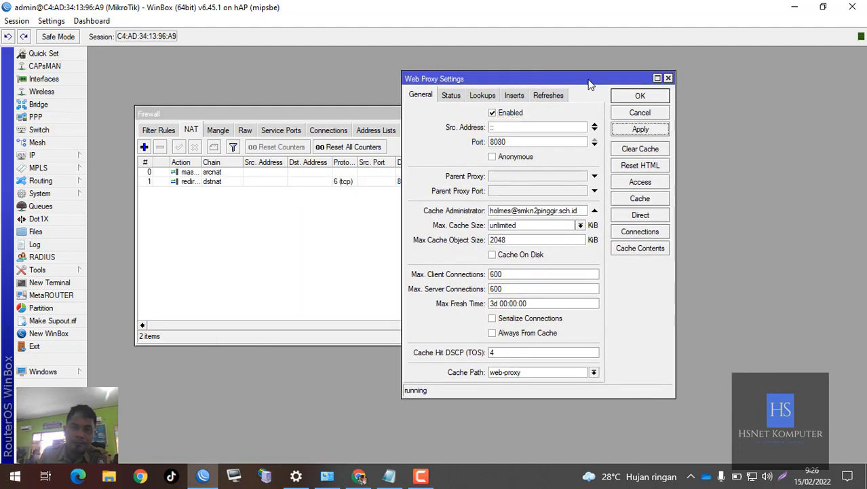
# - Open the Web Proxy Access list and arrange its window beside the Web Proxy Settings window
pyautogui.moveTo(590, 80); pyautogui.dragTo(536, 82)
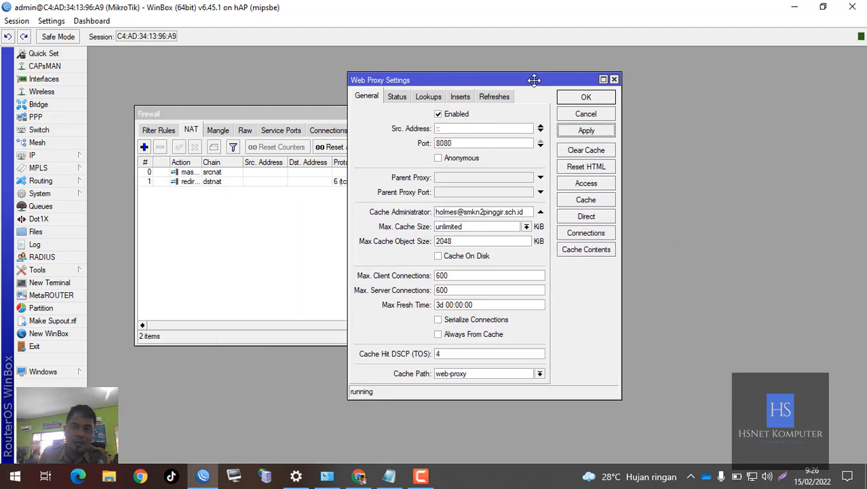
pyautogui.click(586, 183)
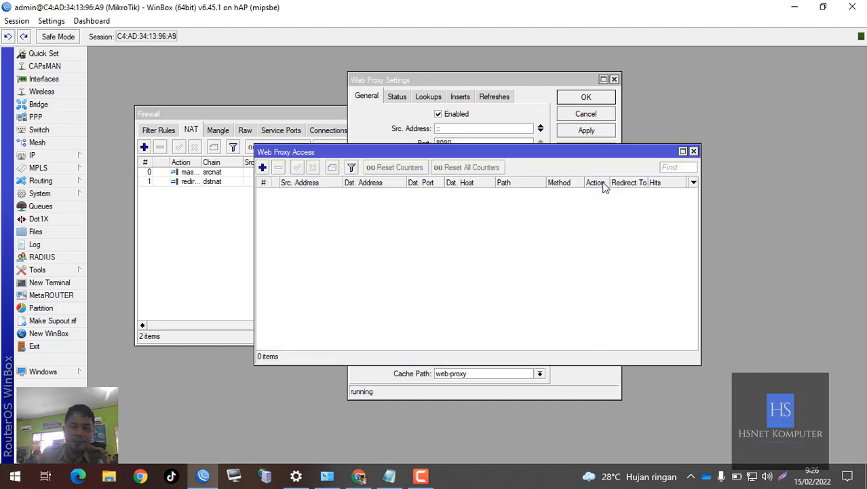
pyautogui.moveTo(511, 158); pyautogui.dragTo(401, 207)
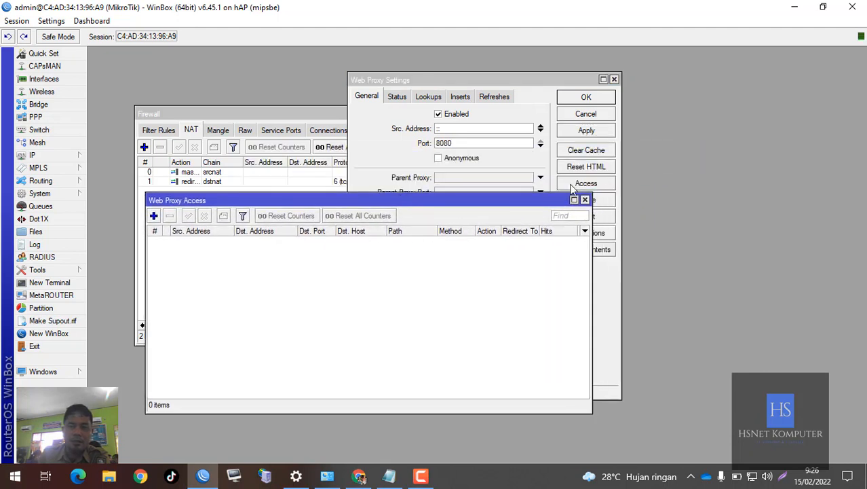
pyautogui.moveTo(538, 86); pyautogui.dragTo(679, 87)
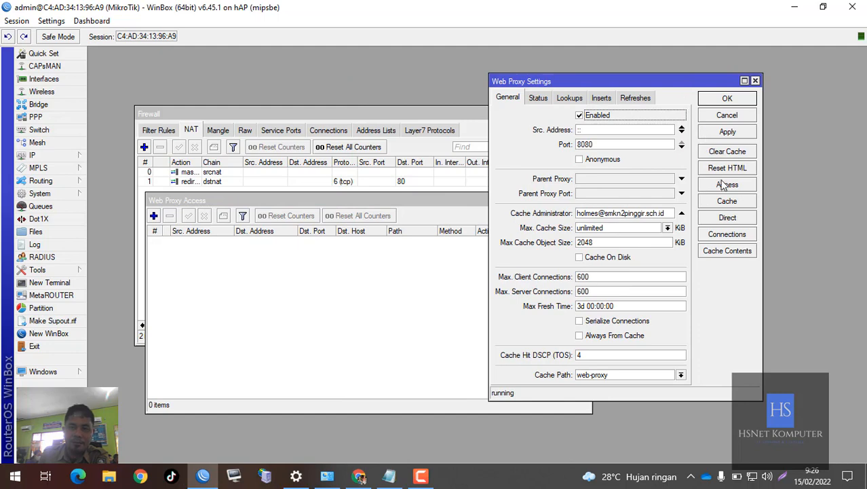
pyautogui.moveTo(432, 201); pyautogui.dragTo(472, 117)
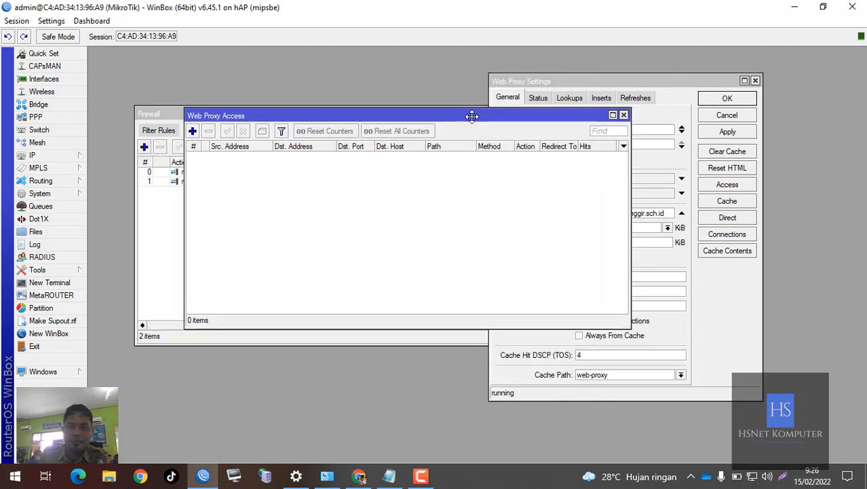
# - Create a new web proxy rule, enable its Dst. Host field and widen the rule window
pyautogui.click(195, 132)
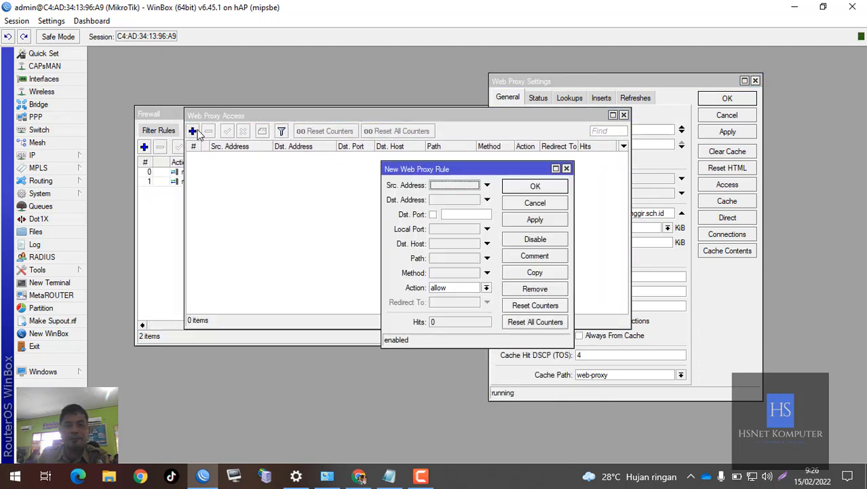
pyautogui.moveTo(453, 170); pyautogui.dragTo(331, 167)
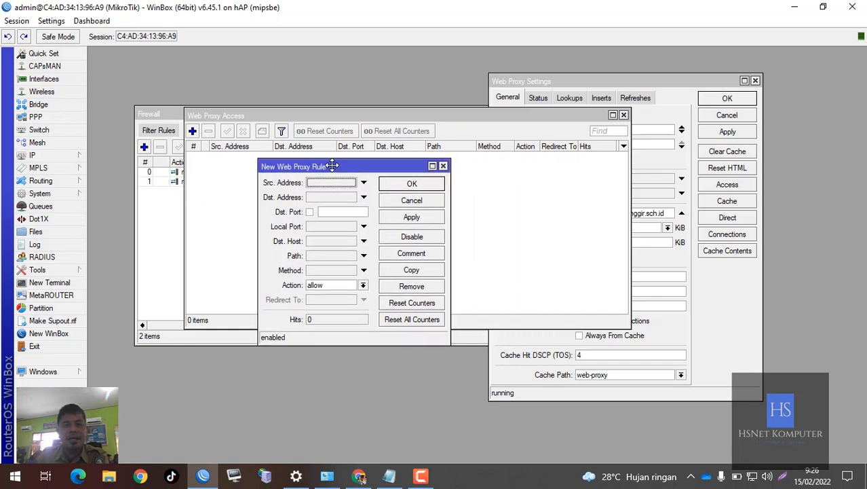
pyautogui.click(319, 241)
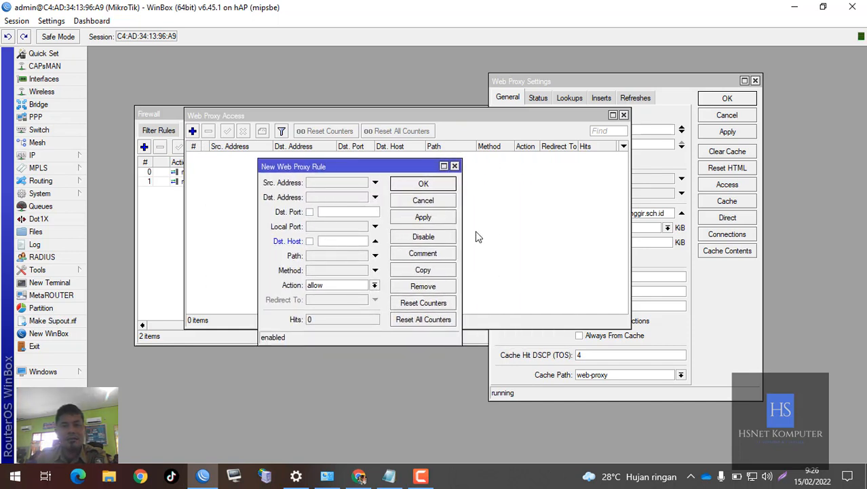
pyautogui.moveTo(462, 219); pyautogui.dragTo(590, 217)
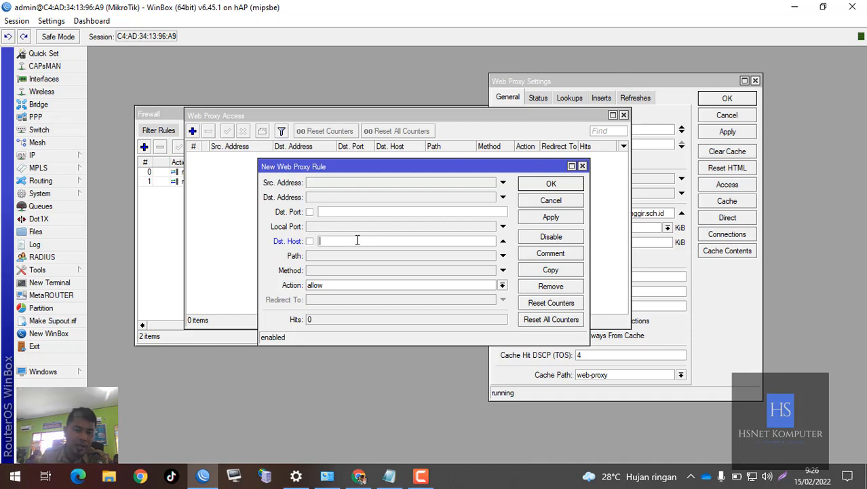
# - Copy mikrotik.co.id from the first address in Notepad and paste it as the new rule's Dst. Host in WinBox
pyautogui.click(389, 476)
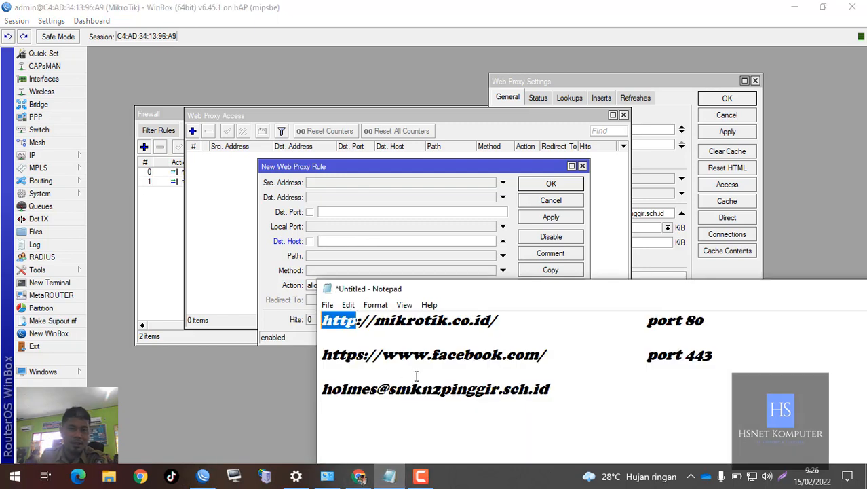
pyautogui.click(437, 336)
pyautogui.click(374, 319)
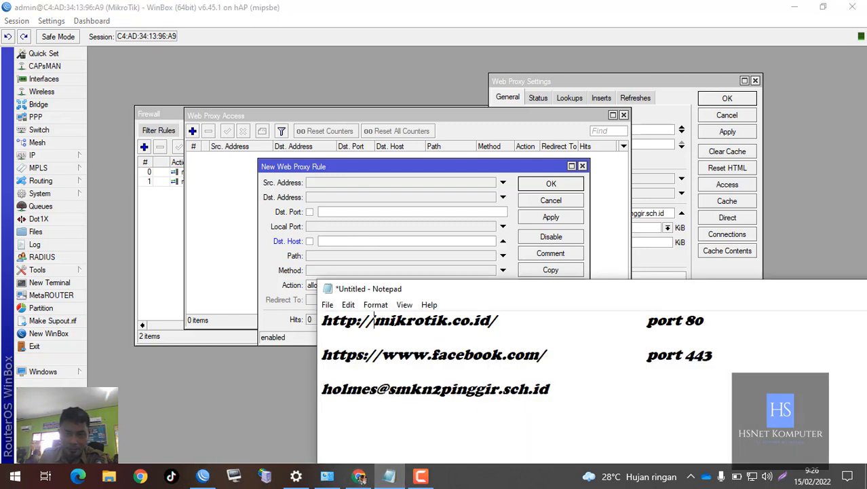
pyautogui.moveTo(373, 320); pyautogui.dragTo(489, 320)
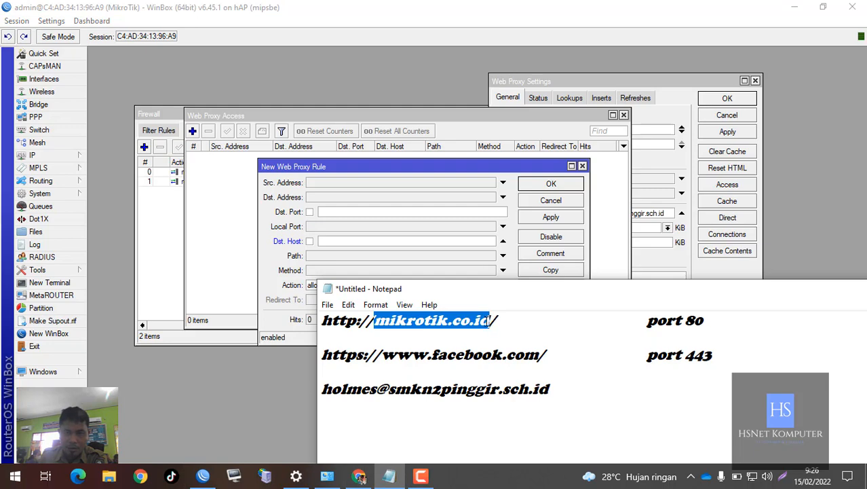
pyautogui.rightClick(489, 320)
pyautogui.click(519, 169)
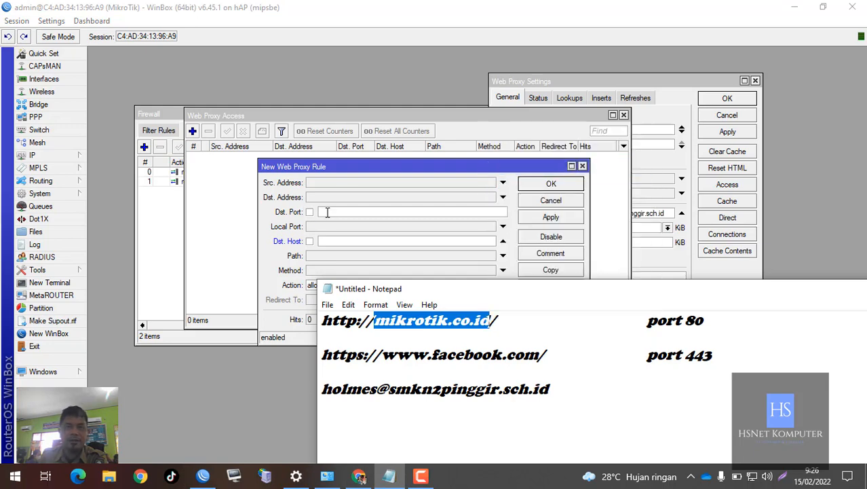
pyautogui.click(335, 243)
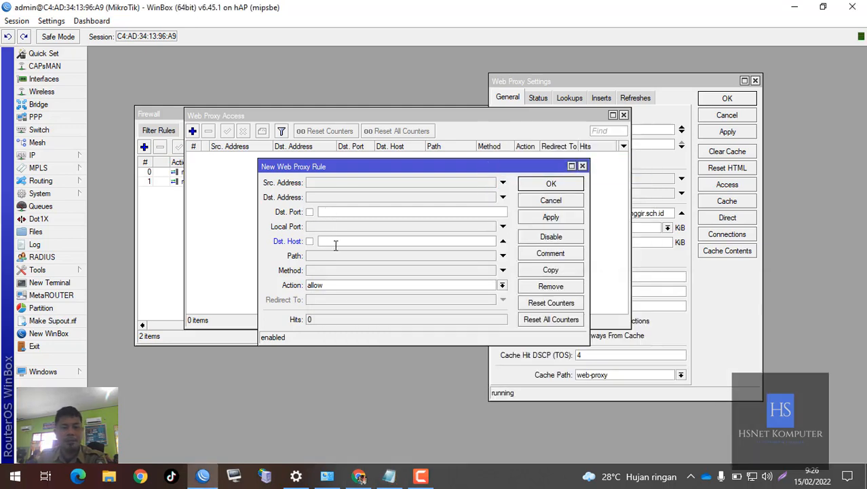
pyautogui.hotkey('ctrl', 'v')
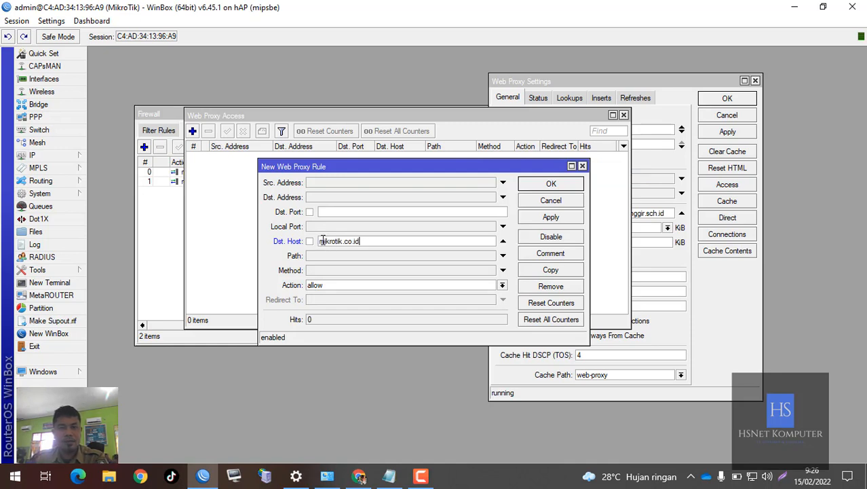
# - Add an asterisk wildcard at both ends of the Dst. Host value, making it *mikrotik.co.id*
pyautogui.click(321, 240)
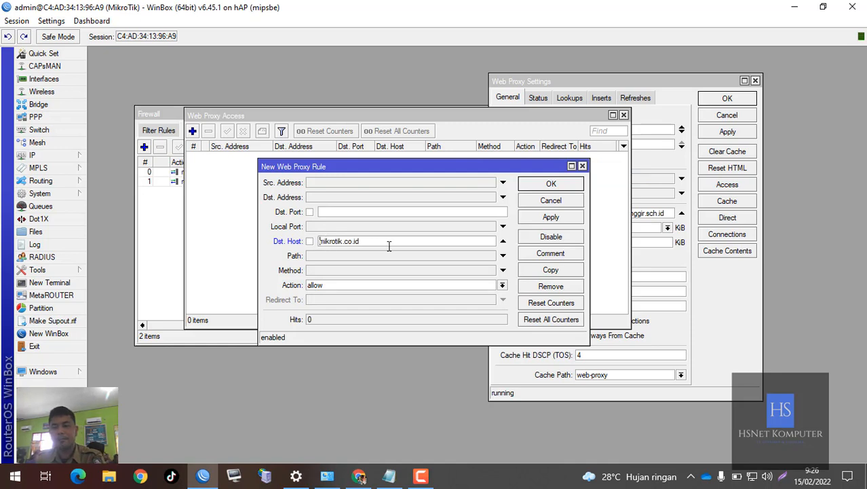
pyautogui.write('*')
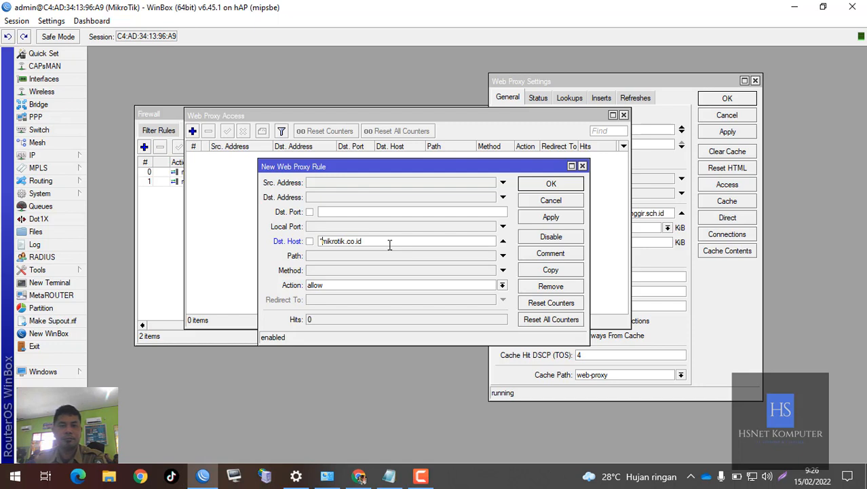
pyautogui.click(391, 245)
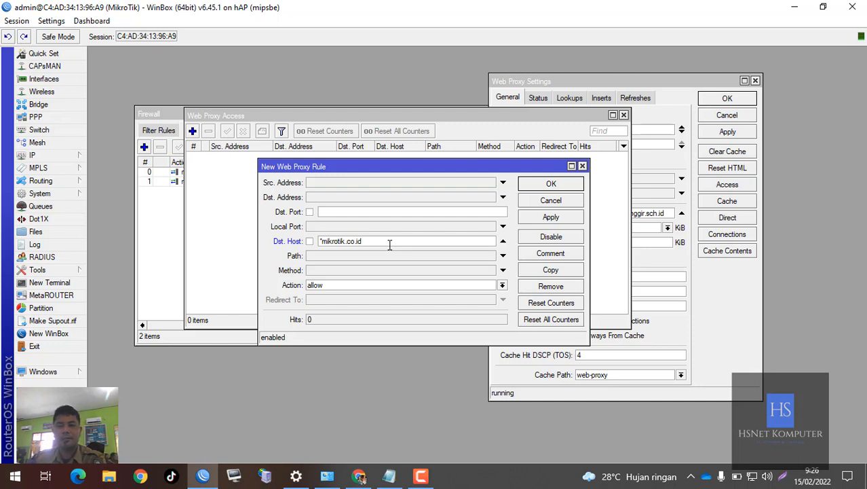
pyautogui.write('*')
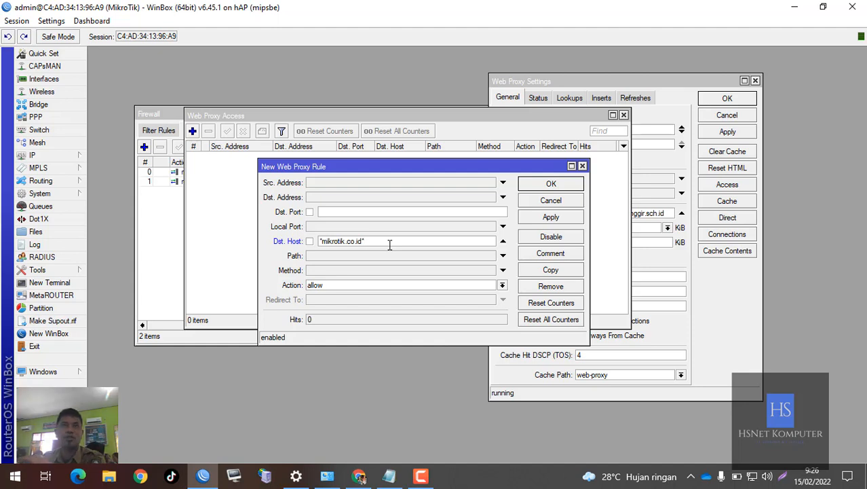
# - Set the new web proxy rule's action to deny and shift the rule window slightly
pyautogui.click(344, 284)
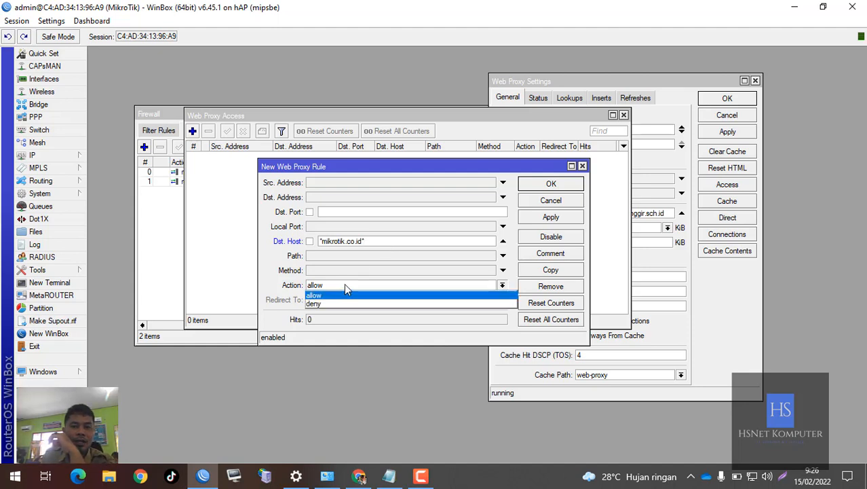
pyautogui.click(329, 303)
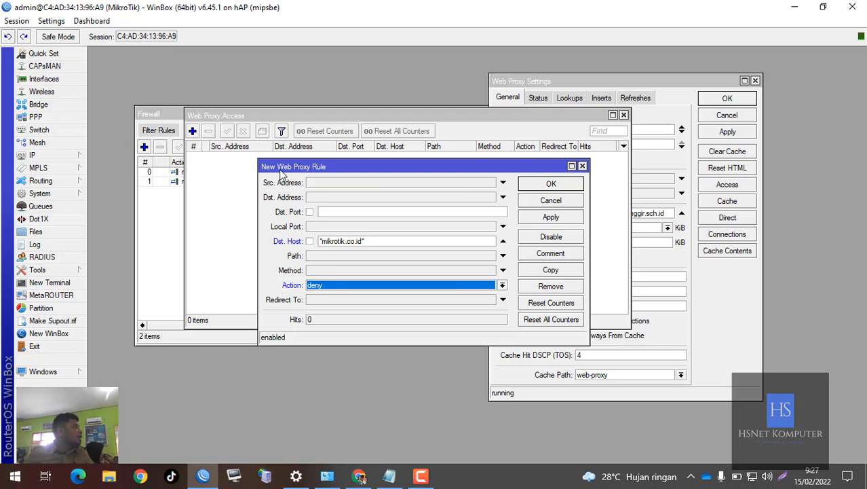
pyautogui.moveTo(280, 167); pyautogui.dragTo(260, 150)
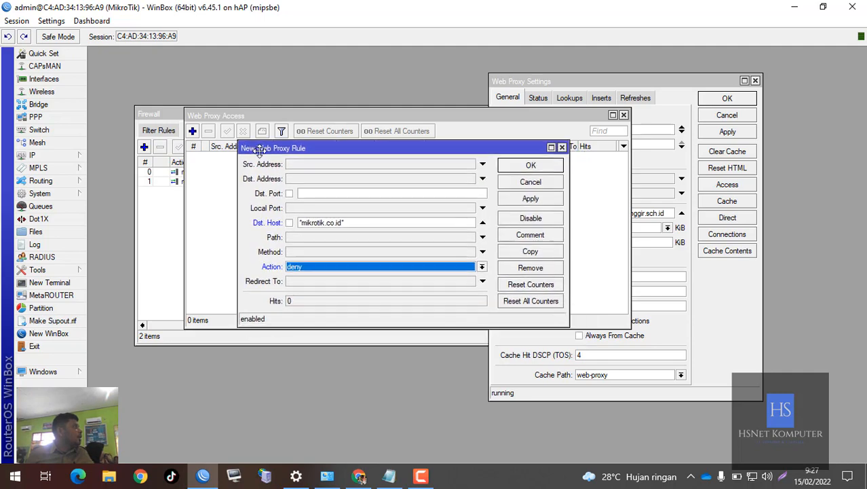
# - Review the action options, and remove and re-enter the asterisks around mikrotik.co.id in Dst. Host
pyautogui.click(311, 269)
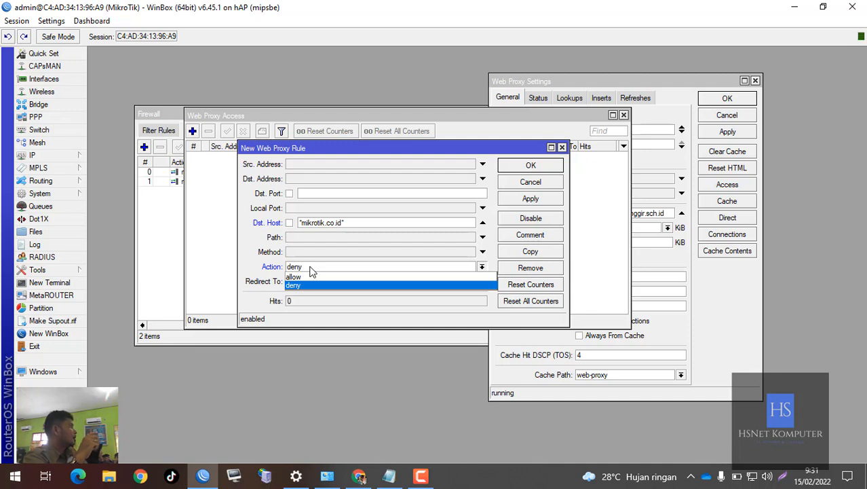
pyautogui.click(361, 223)
pyautogui.click(371, 222)
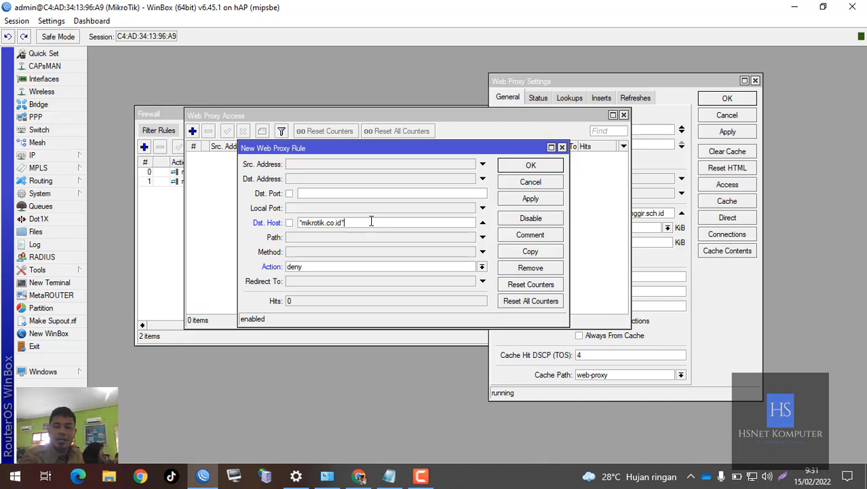
pyautogui.press('BackSpace')
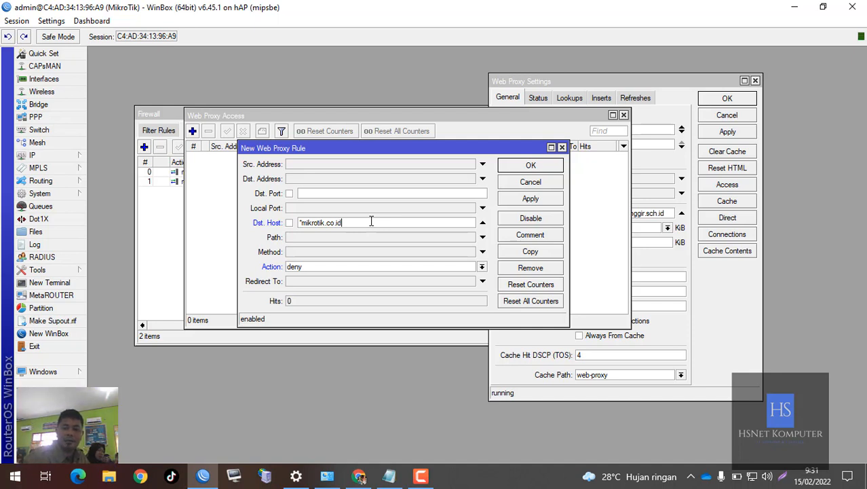
pyautogui.write('*')
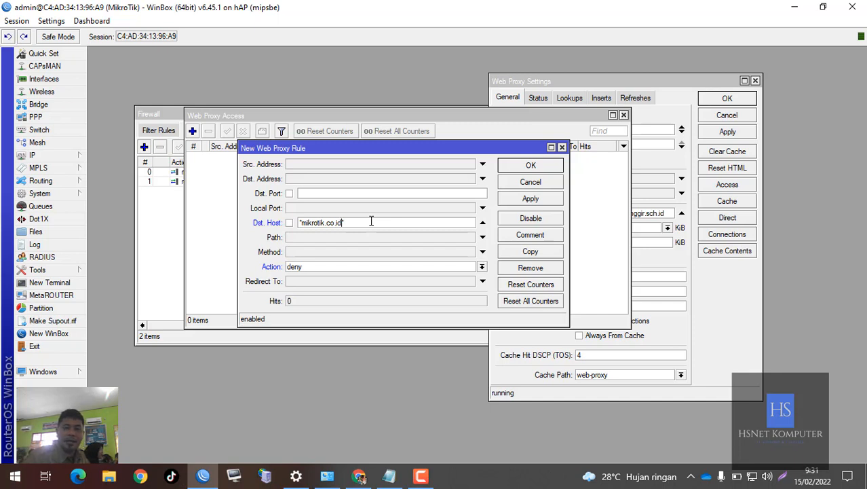
pyautogui.press('Left')
pyautogui.press('Left')
pyautogui.press('Left')
pyautogui.press('Left')
pyautogui.press('Left')
pyautogui.press('Left')
pyautogui.press('Left')
pyautogui.press('Left')
pyautogui.press('Left')
pyautogui.press('Left')
pyautogui.press('Left')
pyautogui.press('Left')
pyautogui.press('Left')
pyautogui.press('Left')
pyautogui.press('BackSpace')
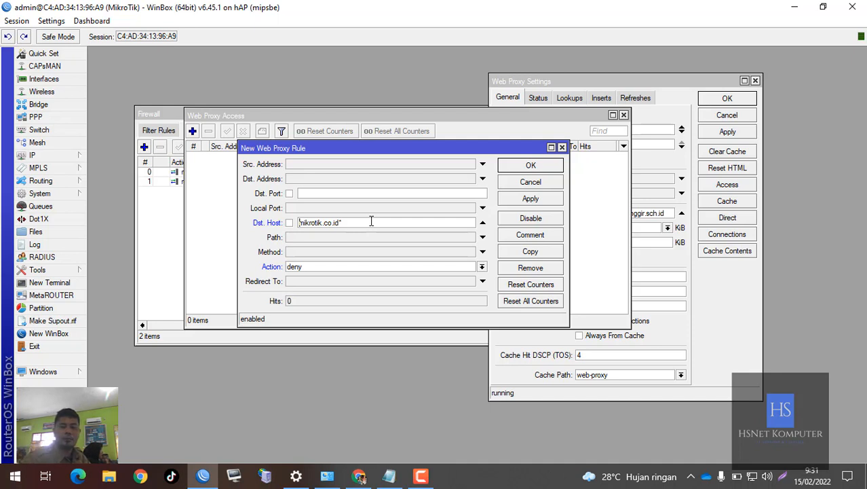
pyautogui.write('"')
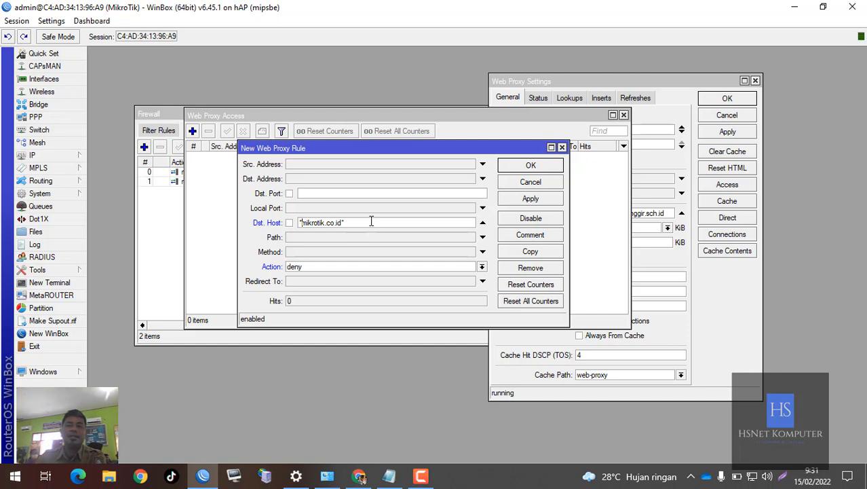
# - Save the deny rule and reload mikrotik.co.id in Chrome to test the block
pyautogui.click(513, 167)
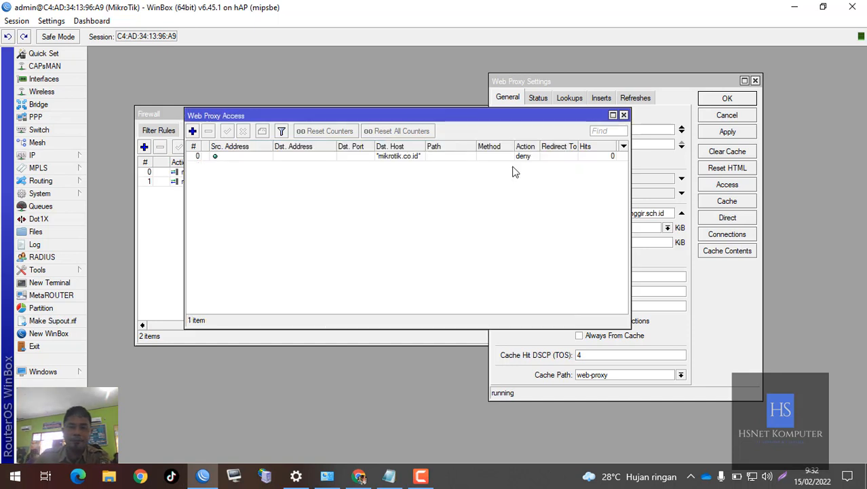
pyautogui.moveTo(530, 117); pyautogui.dragTo(600, 136)
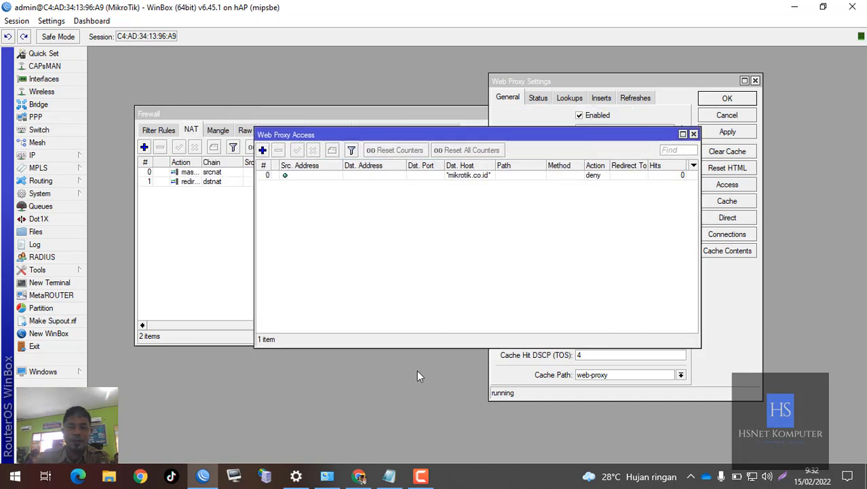
pyautogui.click(361, 477)
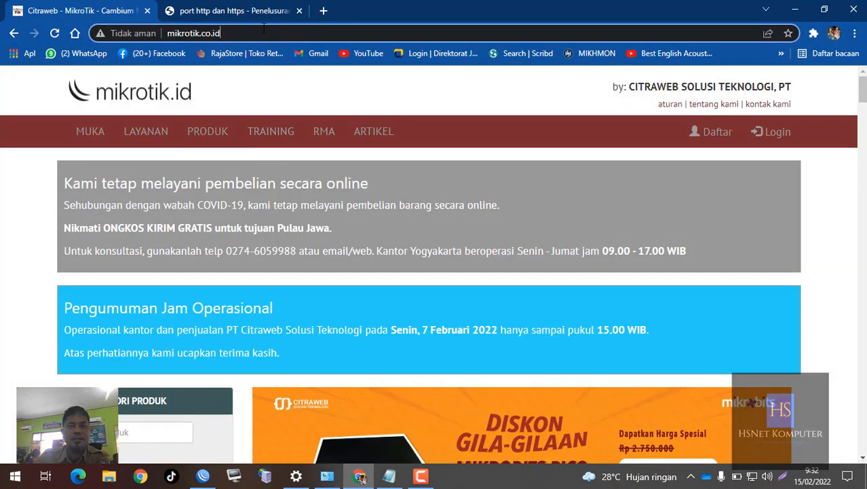
pyautogui.press('Return')
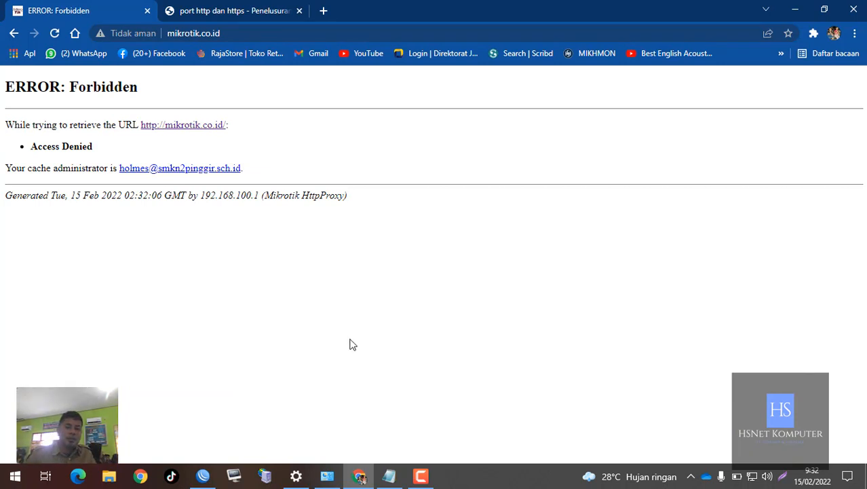
# - Return to WinBox and reposition the widened Web Proxy Access window to check the deny rule's hits alongside the NAT rules
pyautogui.click(203, 477)
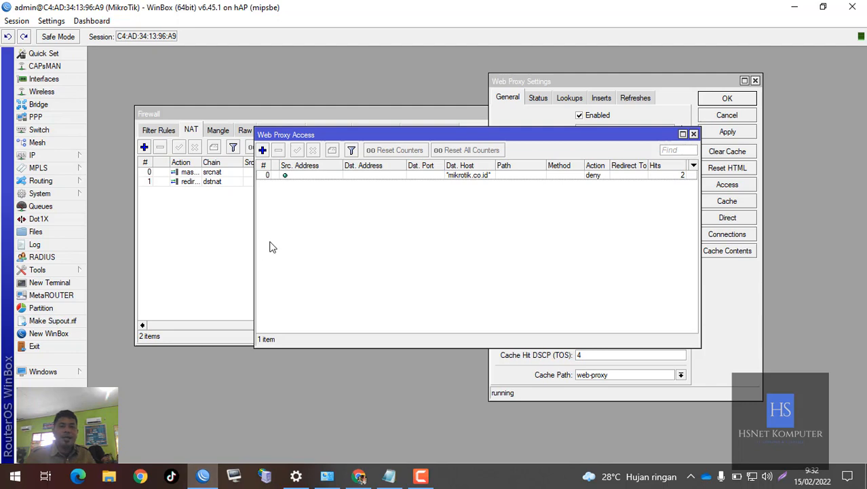
pyautogui.moveTo(255, 224); pyautogui.dragTo(228, 231)
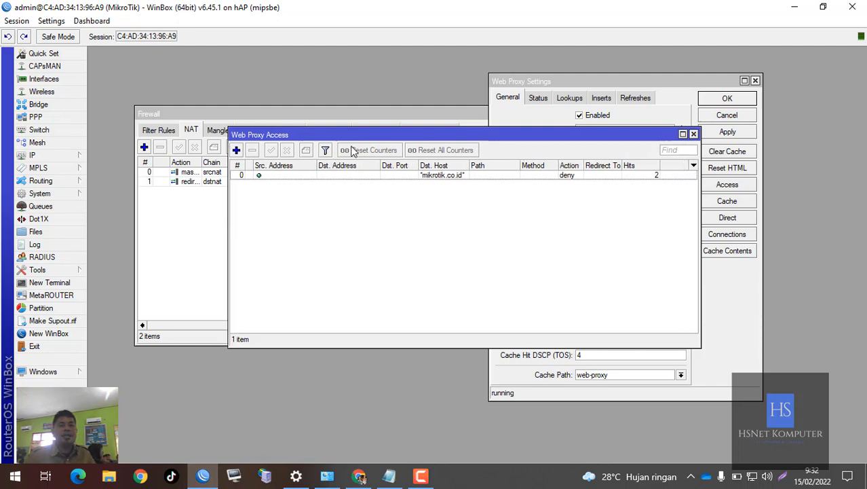
pyautogui.moveTo(354, 143); pyautogui.dragTo(269, 266)
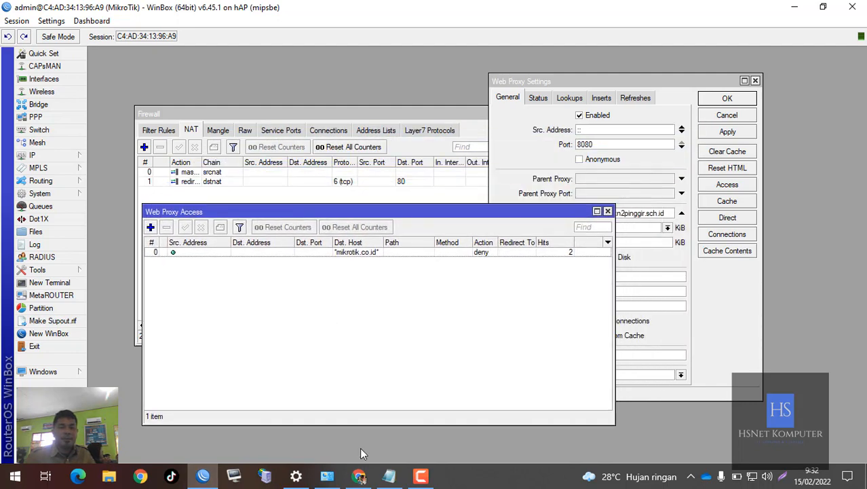
# - Compare the cache administrator on Chrome's mikrotik.co.id error page with the Cache Administrator value in WinBox's Web Proxy Settings
pyautogui.click(359, 475)
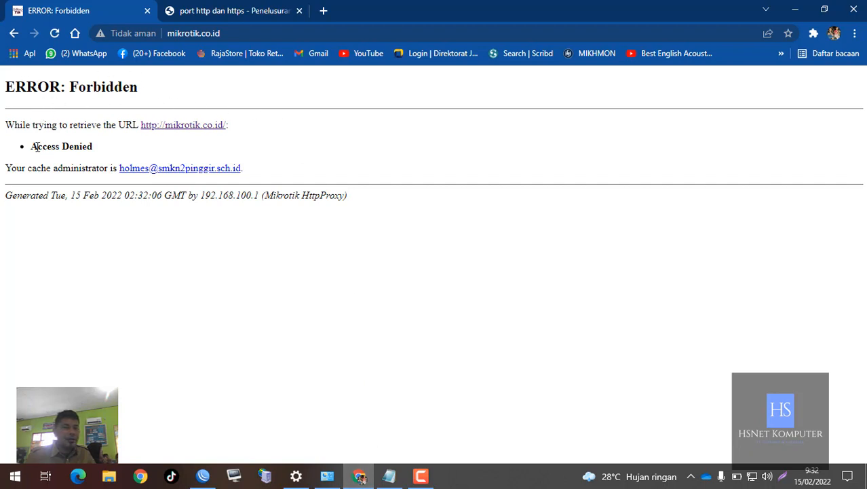
pyautogui.moveTo(36, 146); pyautogui.dragTo(95, 150)
pyautogui.click(60, 168)
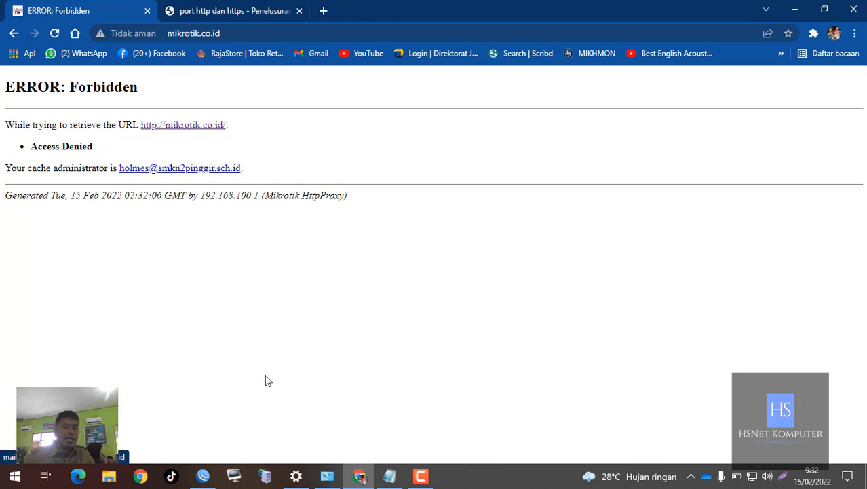
pyautogui.click(203, 476)
pyautogui.click(512, 163)
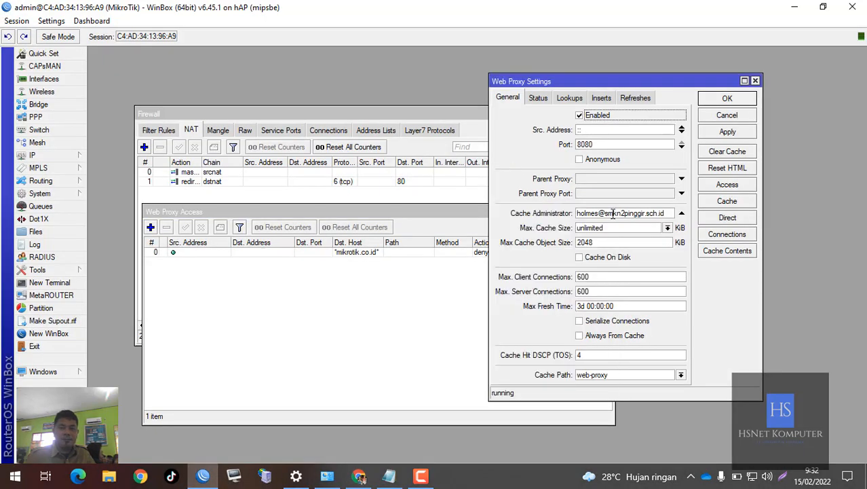
pyautogui.moveTo(612, 213); pyautogui.dragTo(671, 213)
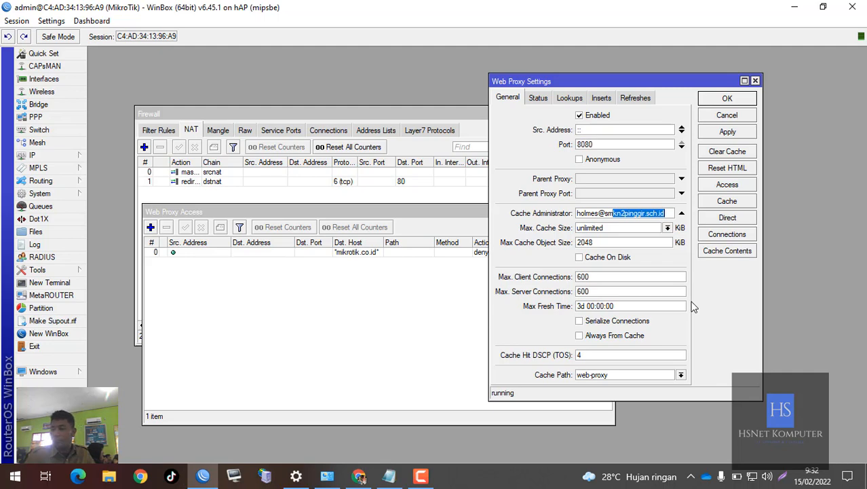
pyautogui.click(810, 6)
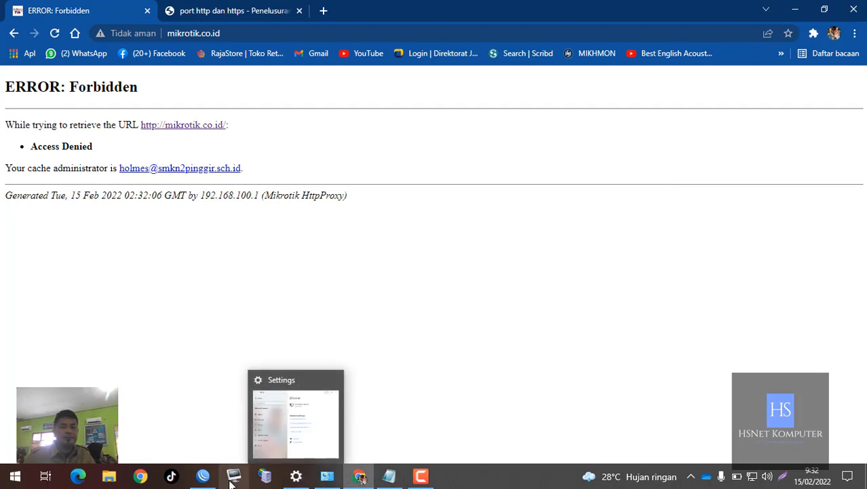
pyautogui.click(203, 476)
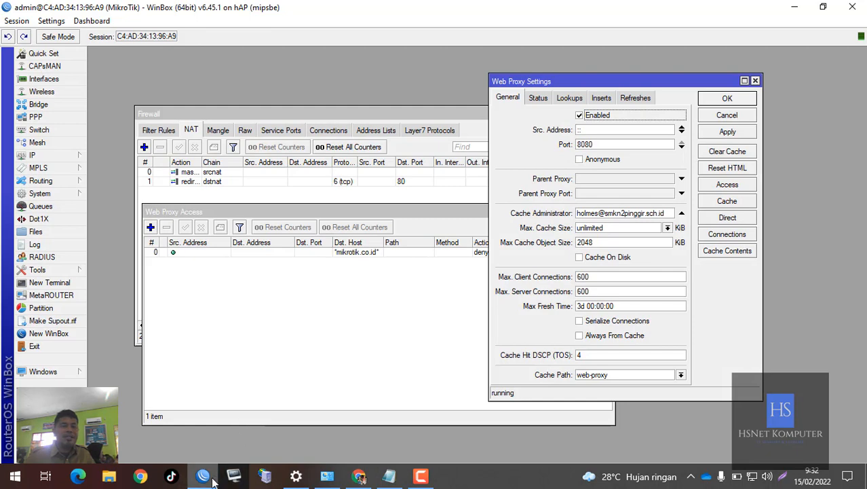
pyautogui.hotkey('alt', 'Tab')
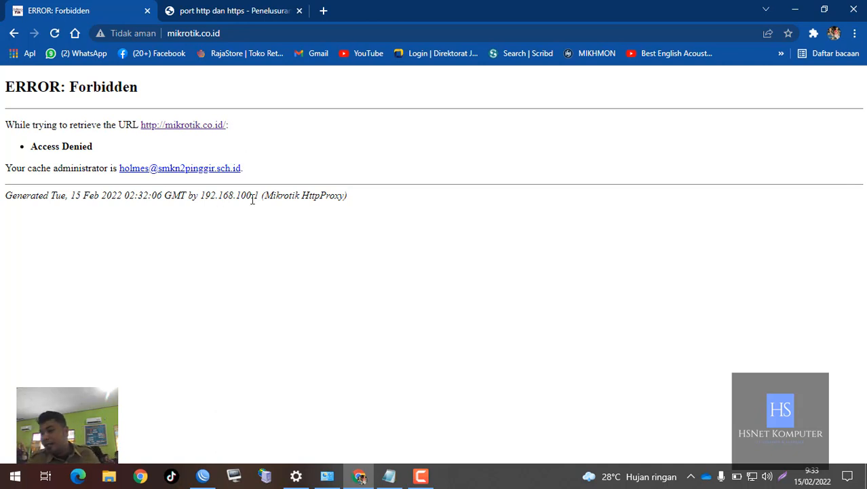
pyautogui.click(421, 476)
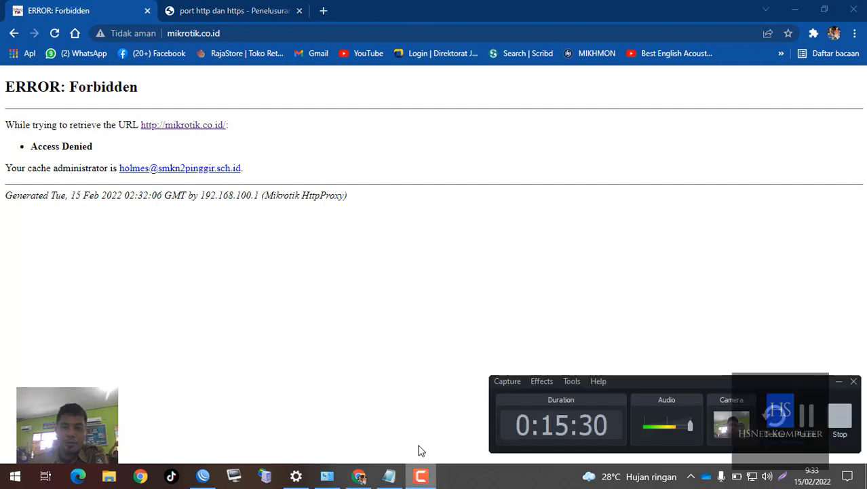